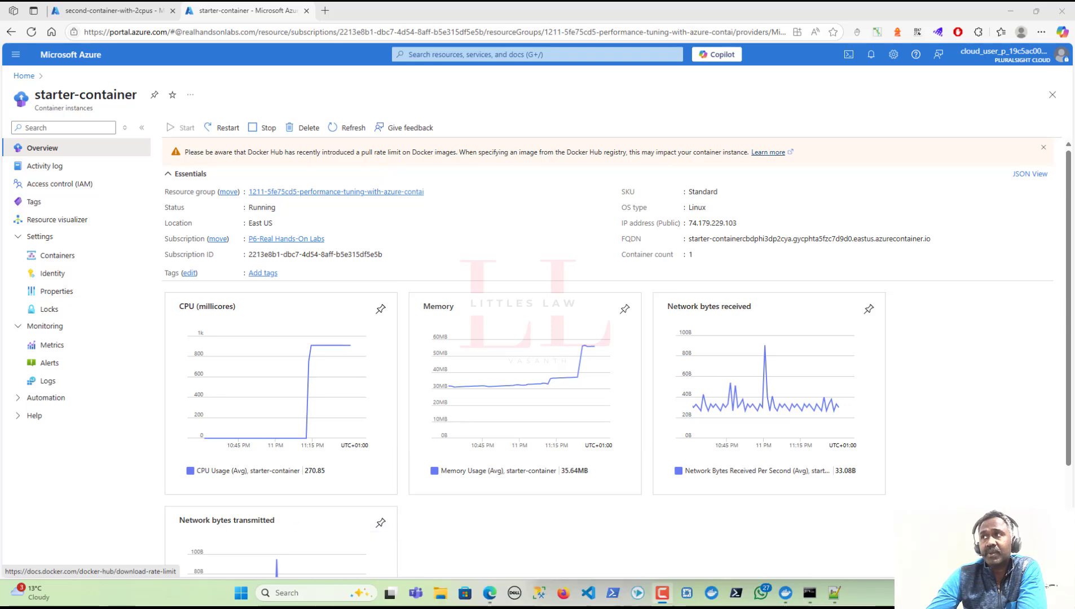
- Open the container details of starter-container and examine its CPU cores, memory and remaining properties
{"action": "left_click", "coordinate": [71, 260]}
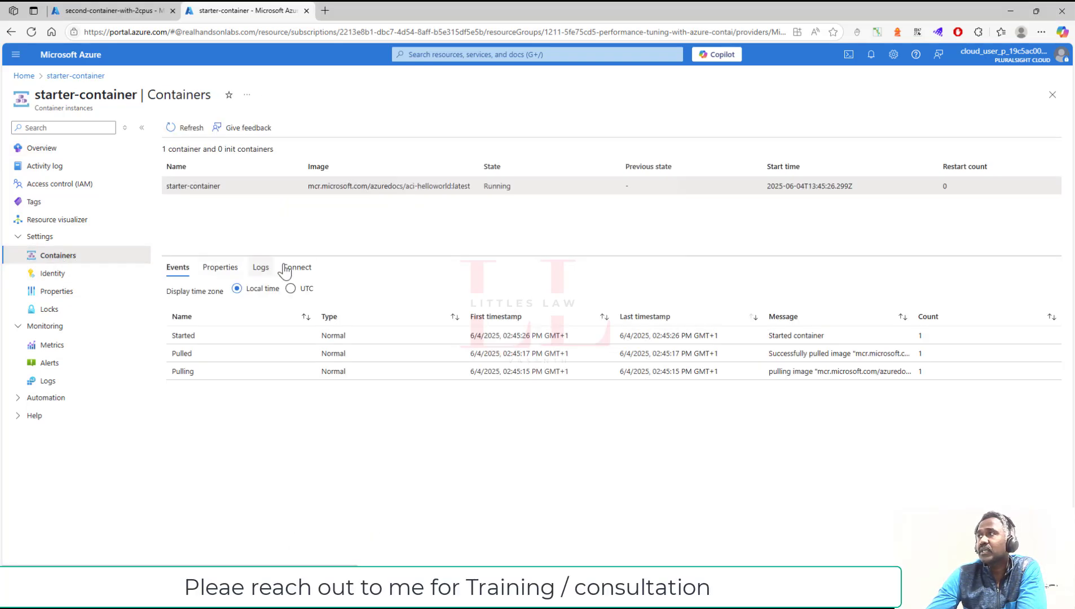
{"action": "left_click", "coordinate": [57, 291]}
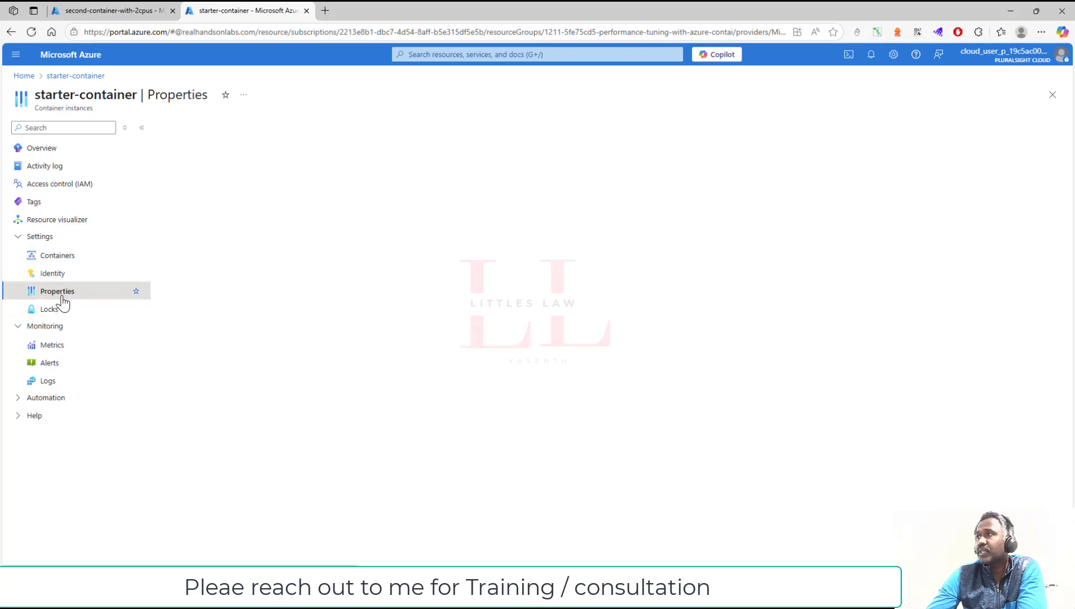
{"action": "left_click", "coordinate": [83, 258]}
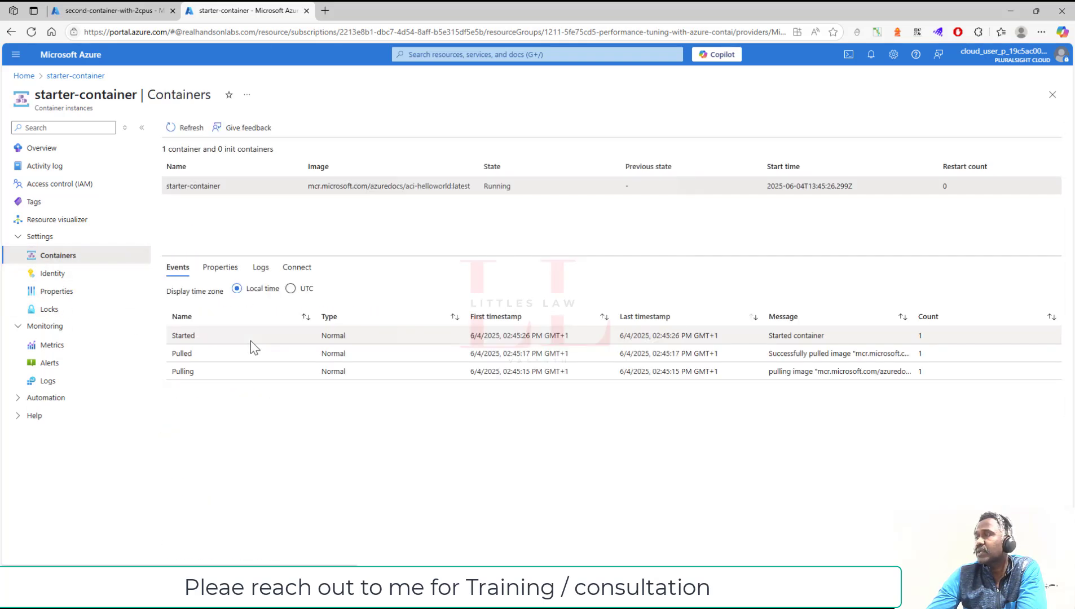
{"action": "left_click", "coordinate": [221, 267]}
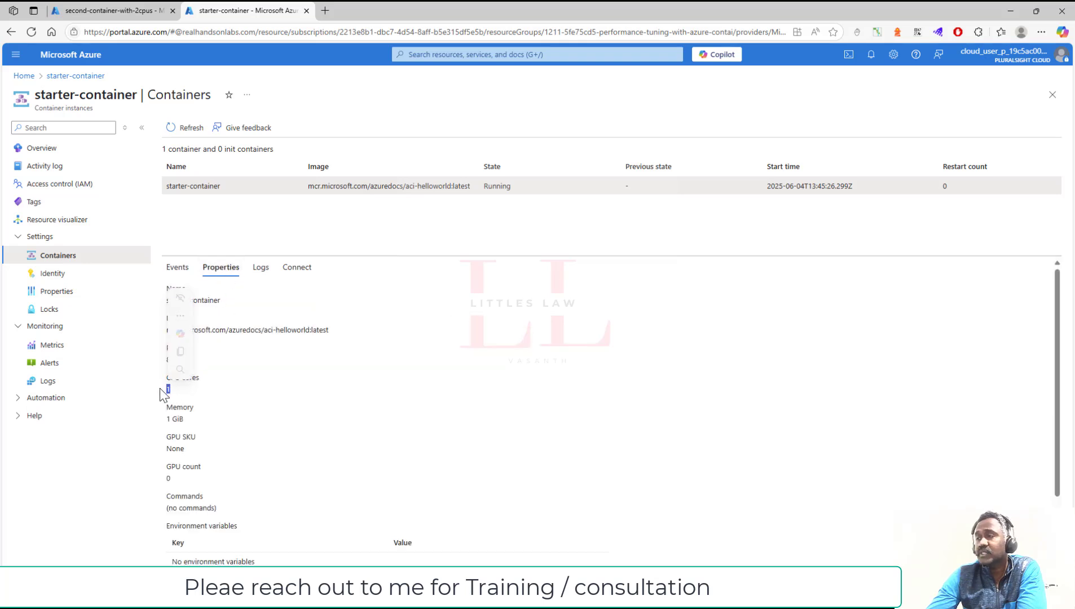
{"action": "left_click", "coordinate": [190, 397]}
{"action": "double_click", "coordinate": [185, 391]}
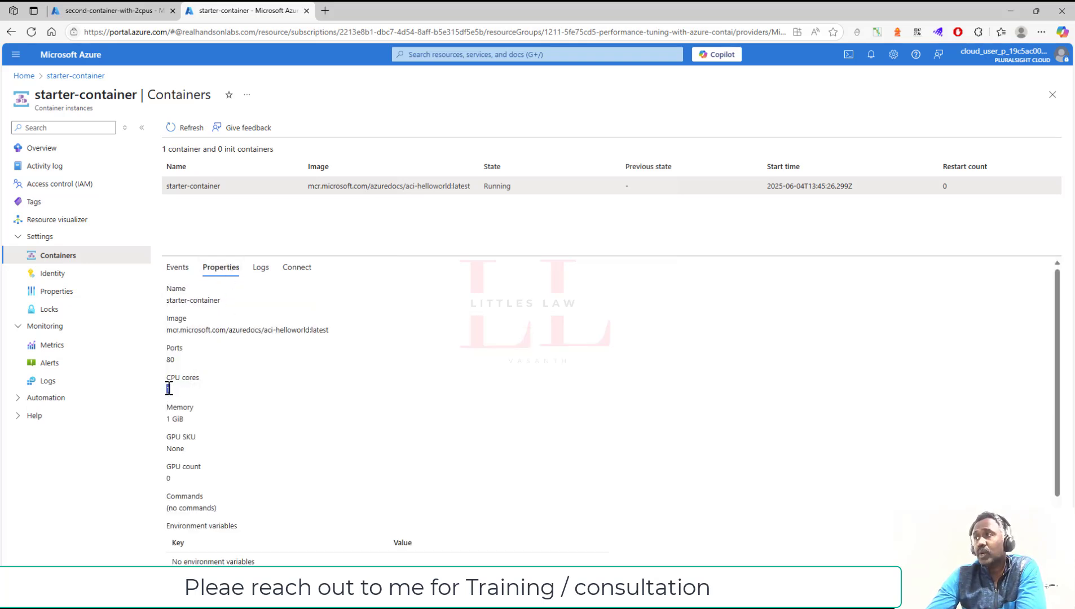
{"action": "left_click", "coordinate": [196, 421]}
{"action": "left_click_drag", "start_coordinate": [201, 422], "coordinate": [163, 422]}
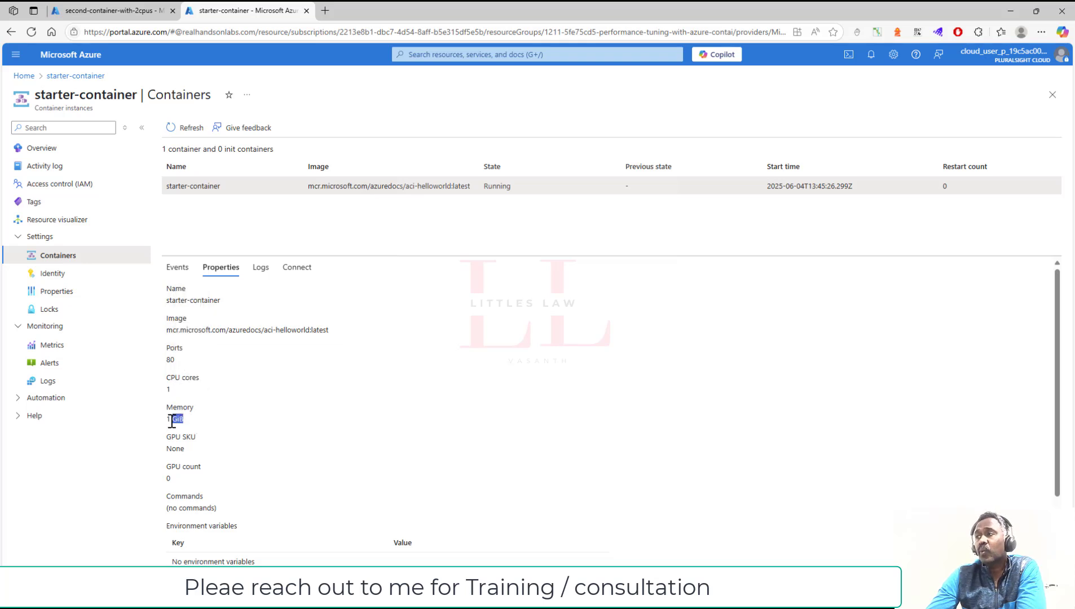
{"action": "left_click", "coordinate": [207, 440]}
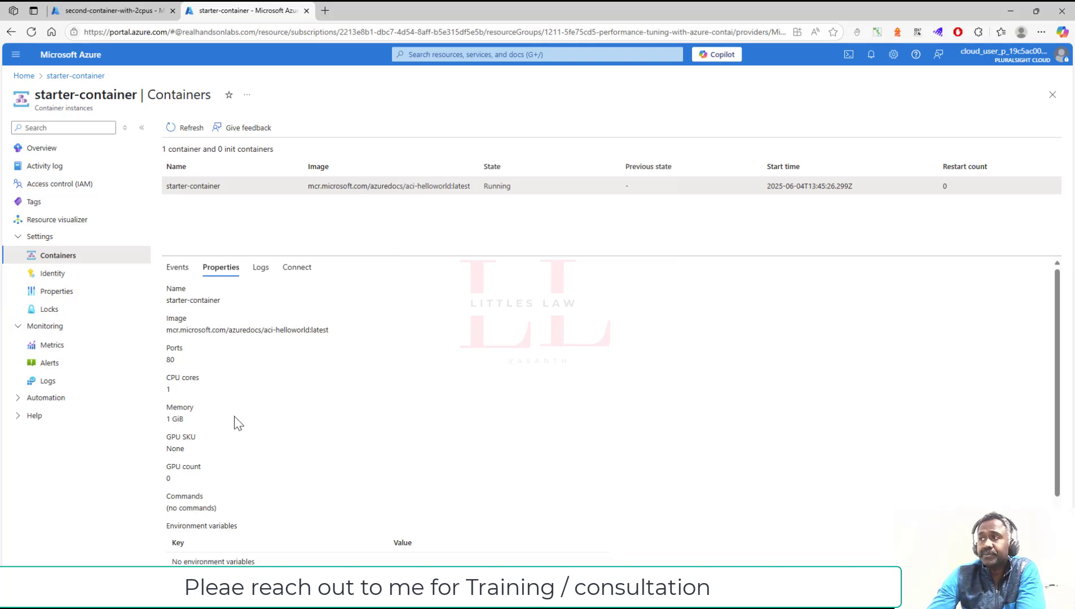
{"action": "scroll", "coordinate": [239, 423], "scroll_direction": "down", "scroll_amount": 2}
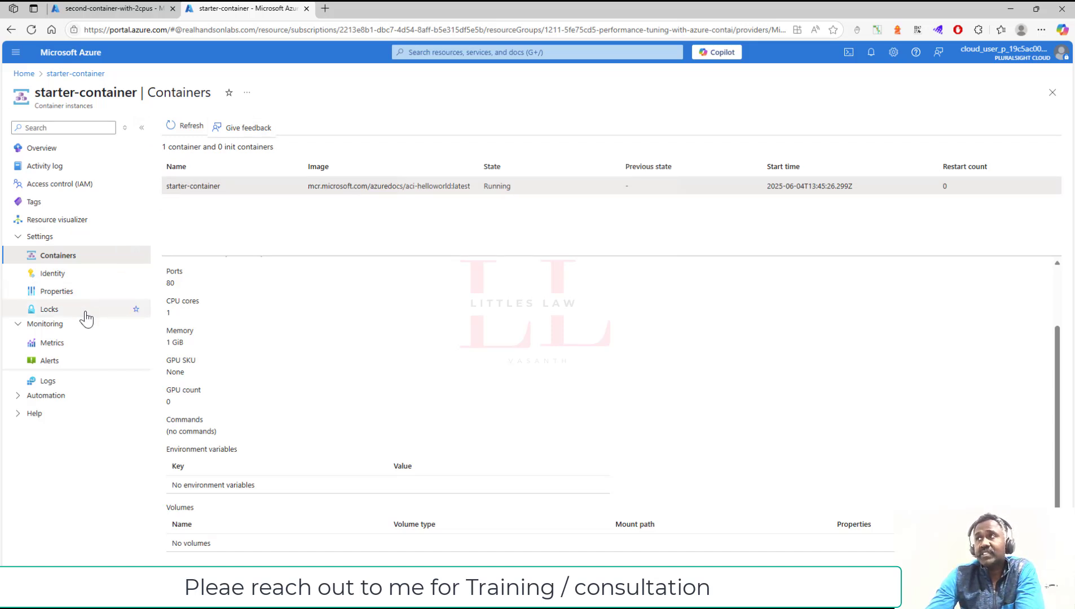
- Chart the average CPU Usage metric for starter-container
{"action": "left_click", "coordinate": [69, 348]}
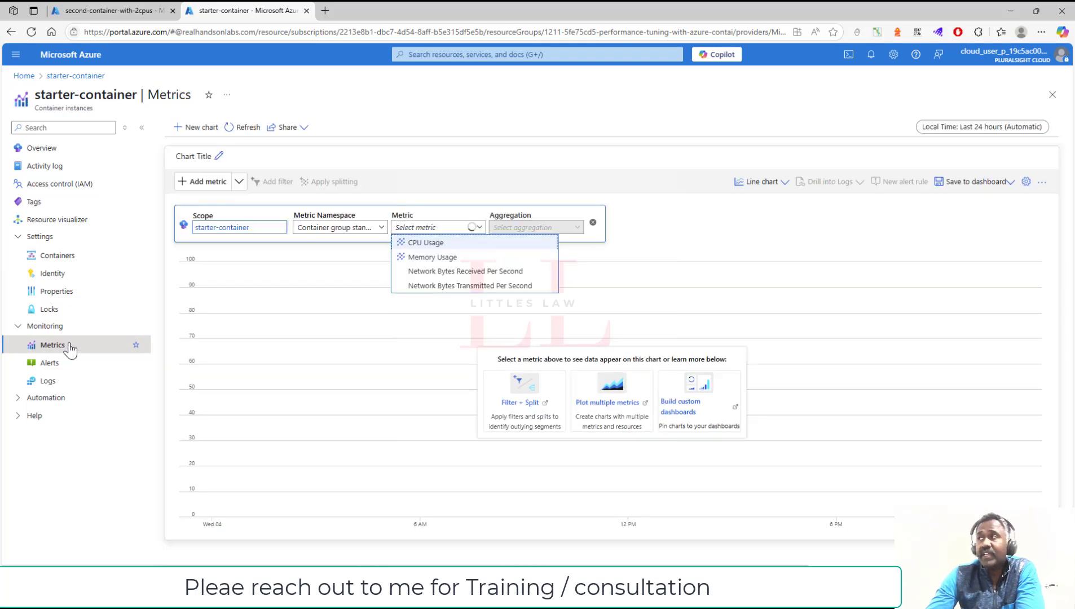
{"action": "left_click", "coordinate": [436, 243]}
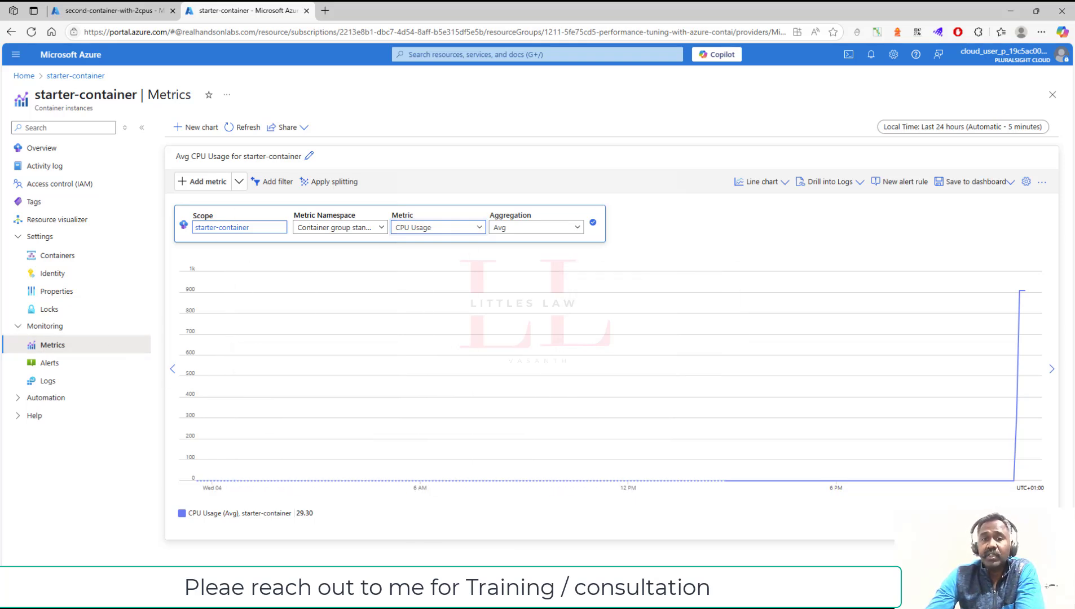
{"action": "left_click", "coordinate": [593, 223]}
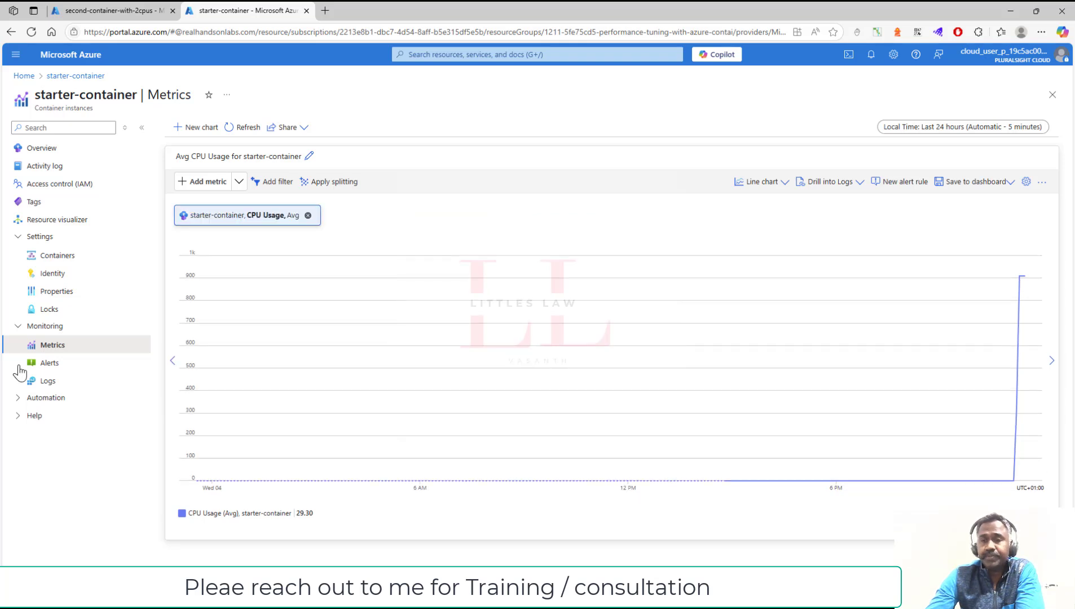
- Review starter-container's overview charts and recheck the CPU cores and memory in its container properties
{"action": "left_click", "coordinate": [40, 152]}
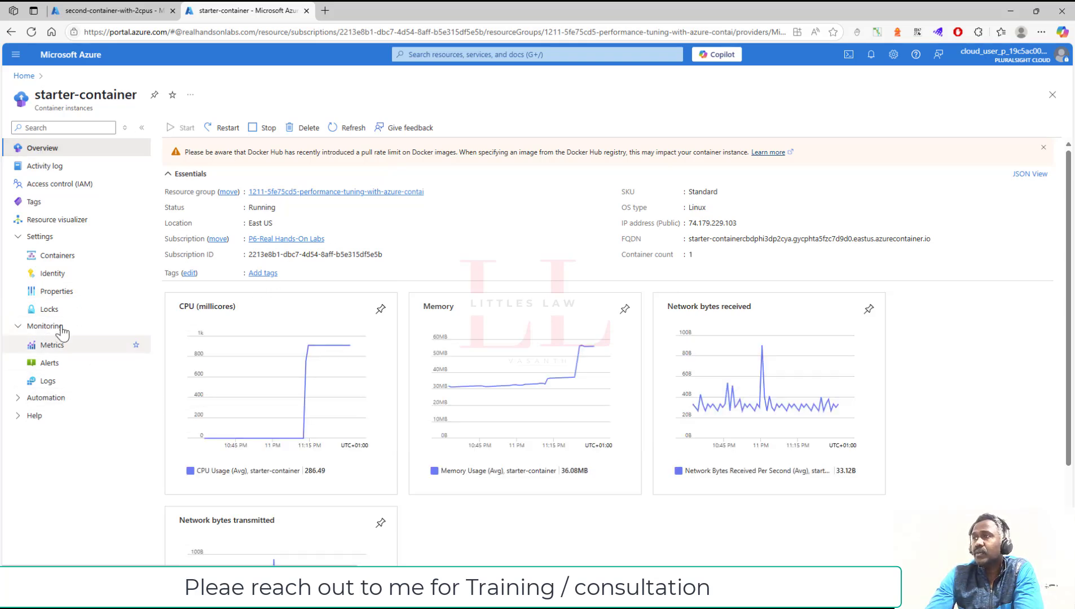
{"action": "left_click", "coordinate": [58, 259]}
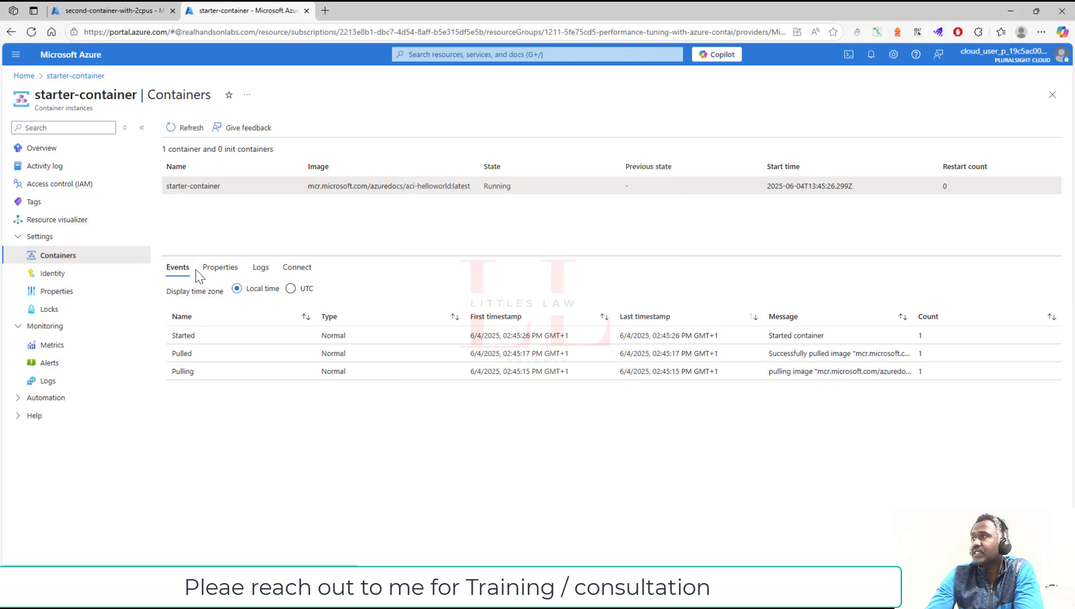
{"action": "left_click", "coordinate": [219, 267]}
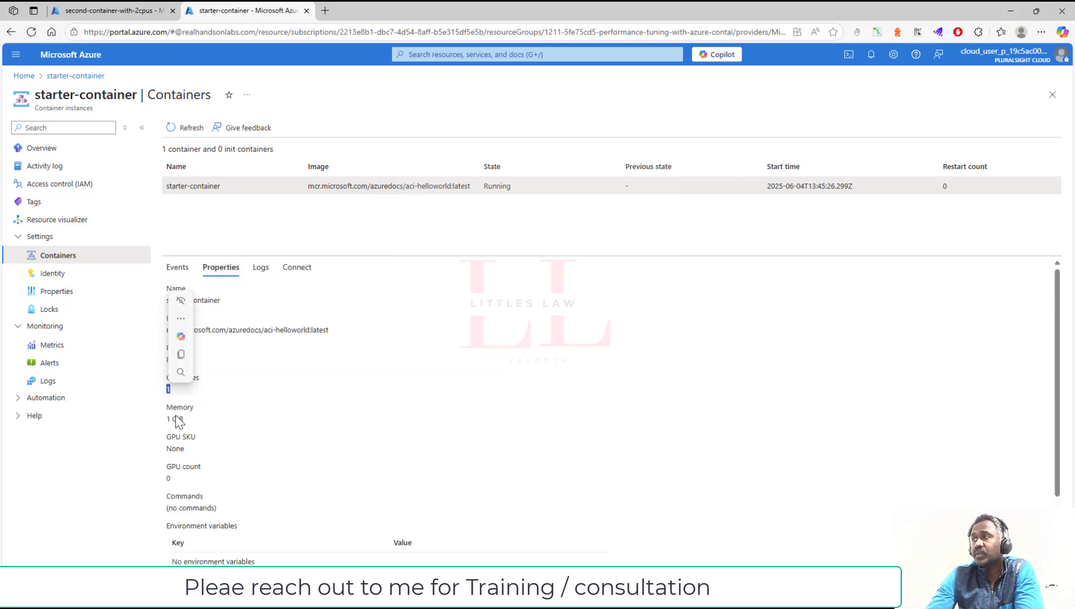
{"action": "left_click_drag", "start_coordinate": [197, 421], "coordinate": [168, 423]}
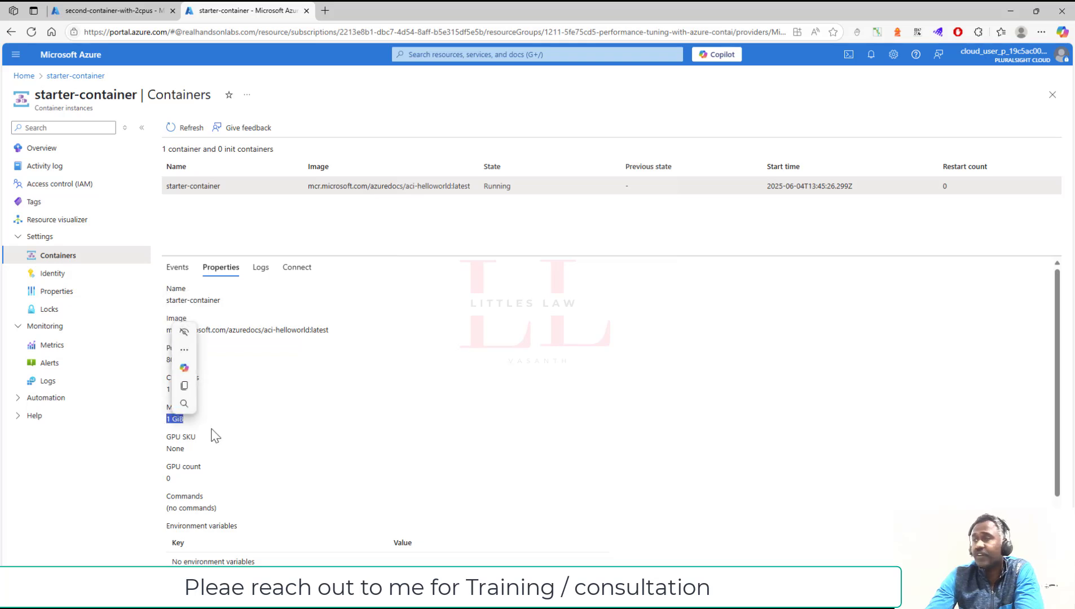
{"action": "left_click", "coordinate": [192, 435]}
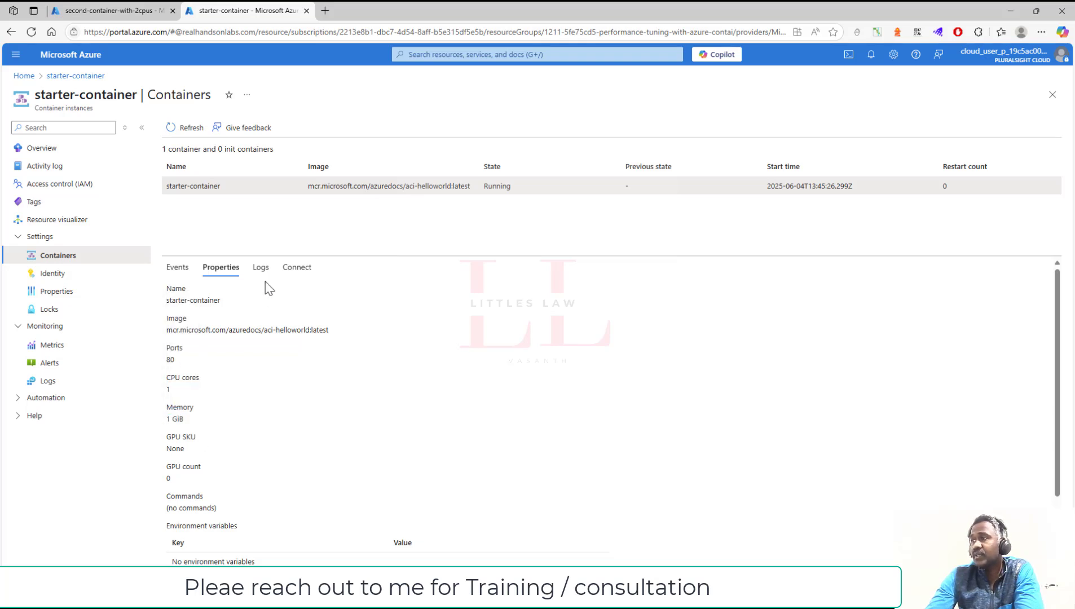
- Connect to starter-container with /bin/bash and run the CPU load loop "for i in $(seq 1); do while :; do :; done & done;"
{"action": "left_click", "coordinate": [296, 272]}
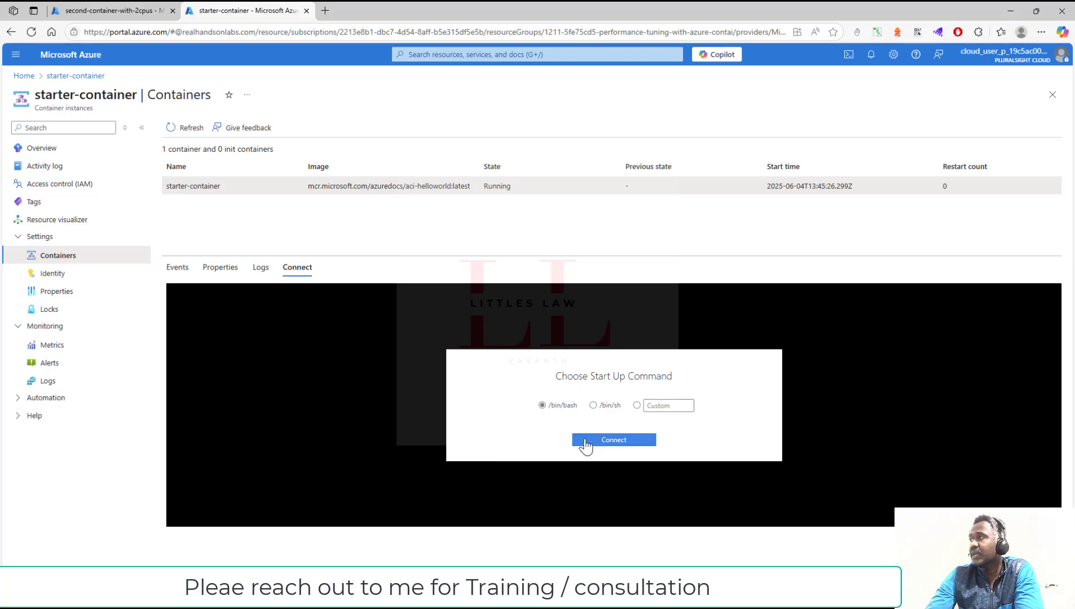
{"action": "left_click", "coordinate": [581, 444]}
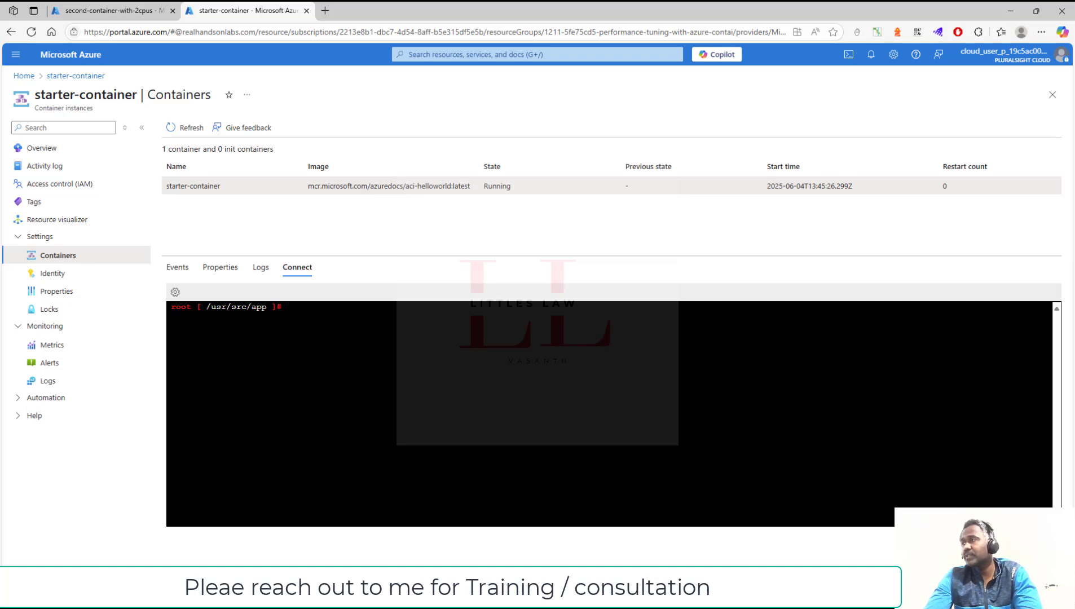
{"action": "right_click", "coordinate": [282, 309]}
{"action": "left_click", "coordinate": [342, 419]}
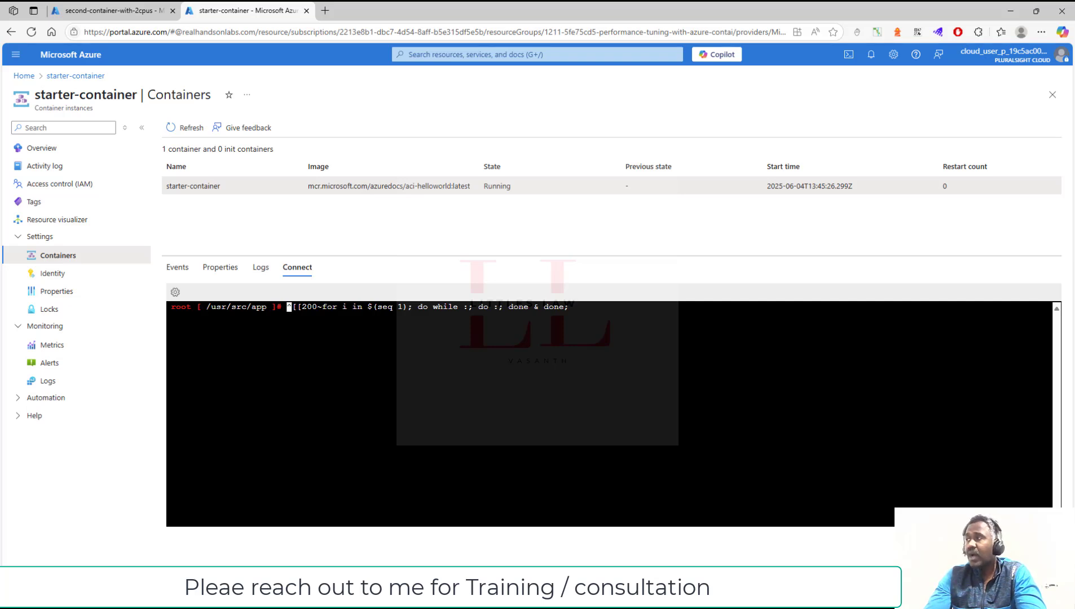
{"action": "key", "text": "Delete"}
{"action": "key", "text": "Delete"}
{"action": "key", "text": "Delete"}
{"action": "key", "text": "Delete"}
{"action": "key", "text": "Delete"}
{"action": "key", "text": "Delete"}
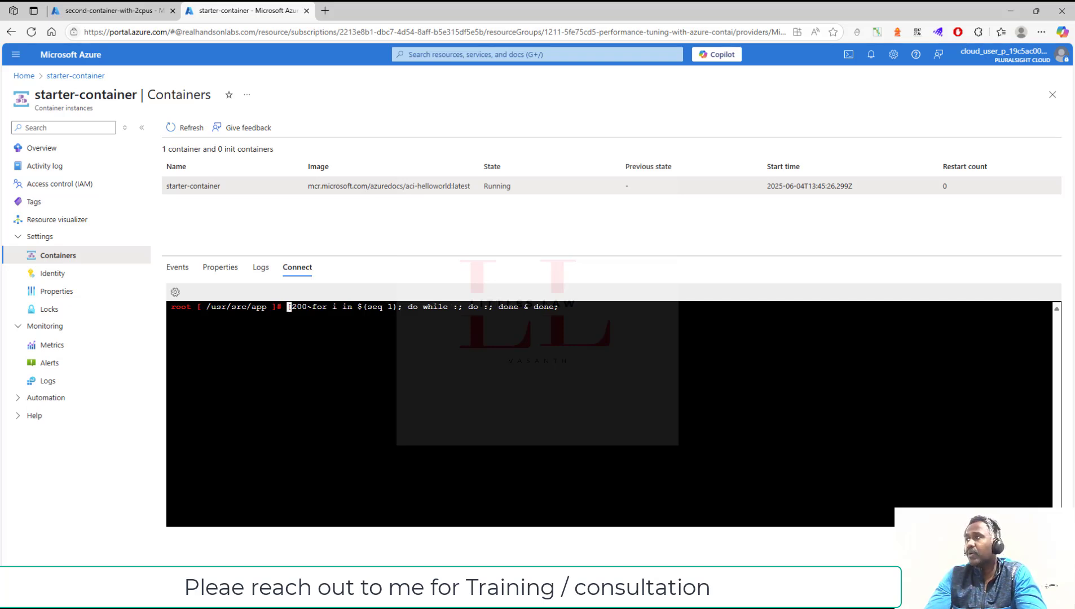
{"action": "key", "text": "Delete"}
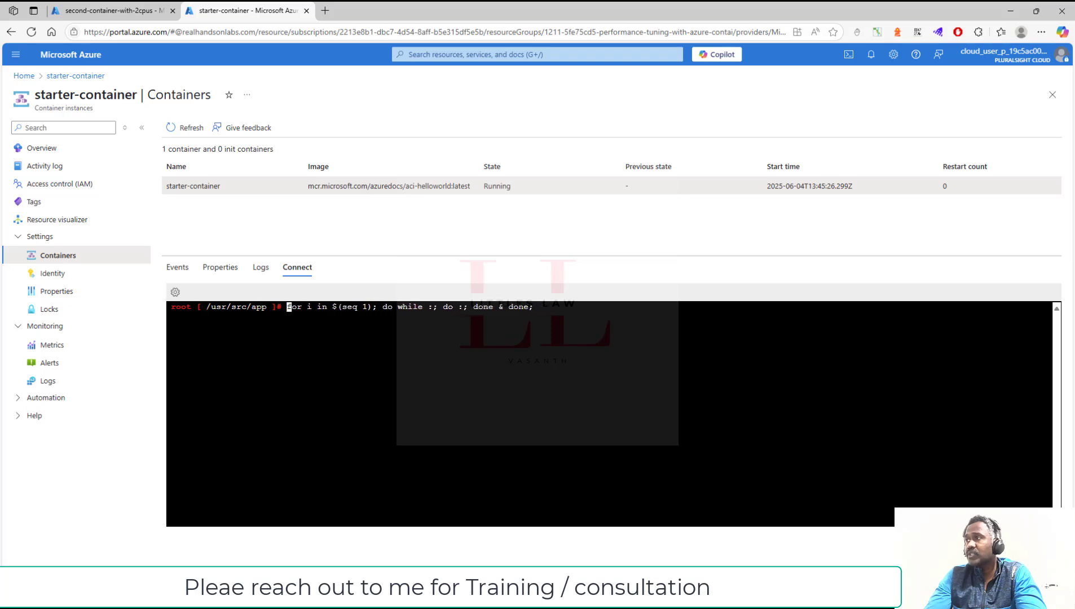
{"action": "key", "text": "Return"}
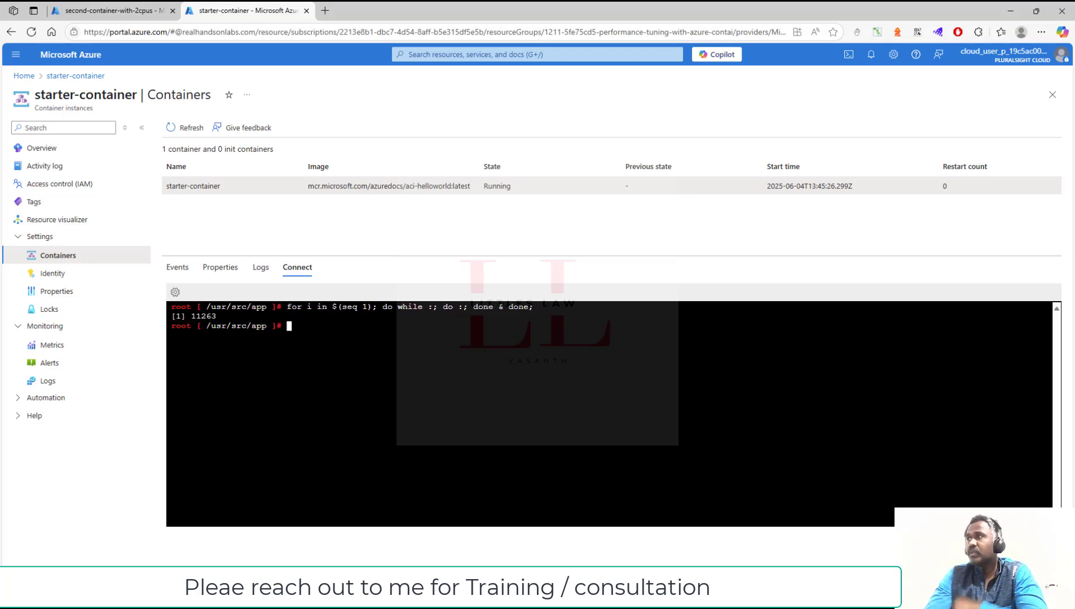
- Plot starter-container's CPU Usage metric for the last 30 minutes
{"action": "left_click", "coordinate": [59, 350]}
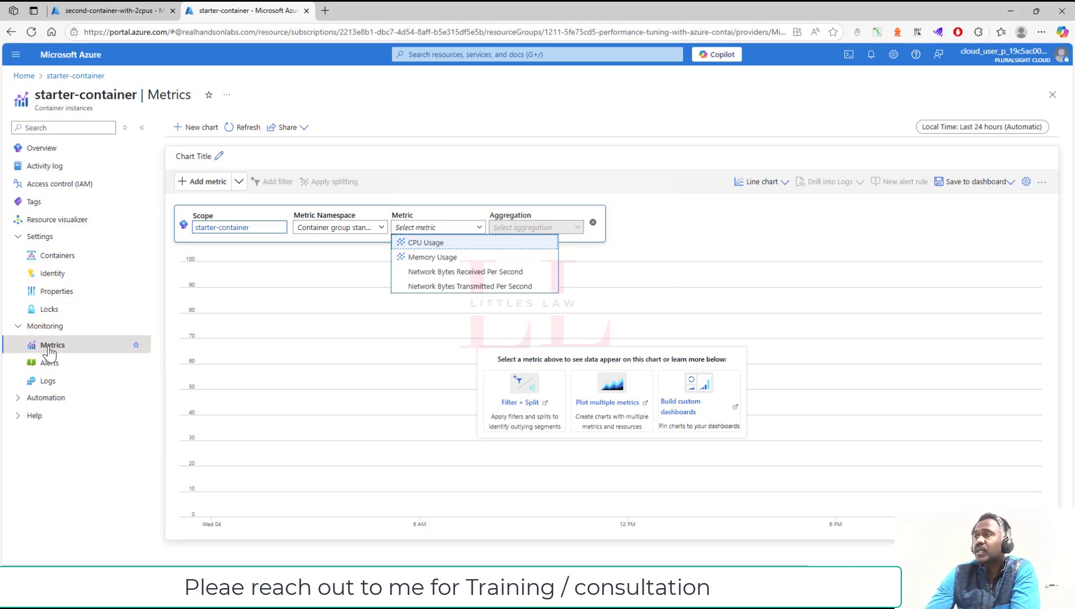
{"action": "left_click", "coordinate": [422, 243]}
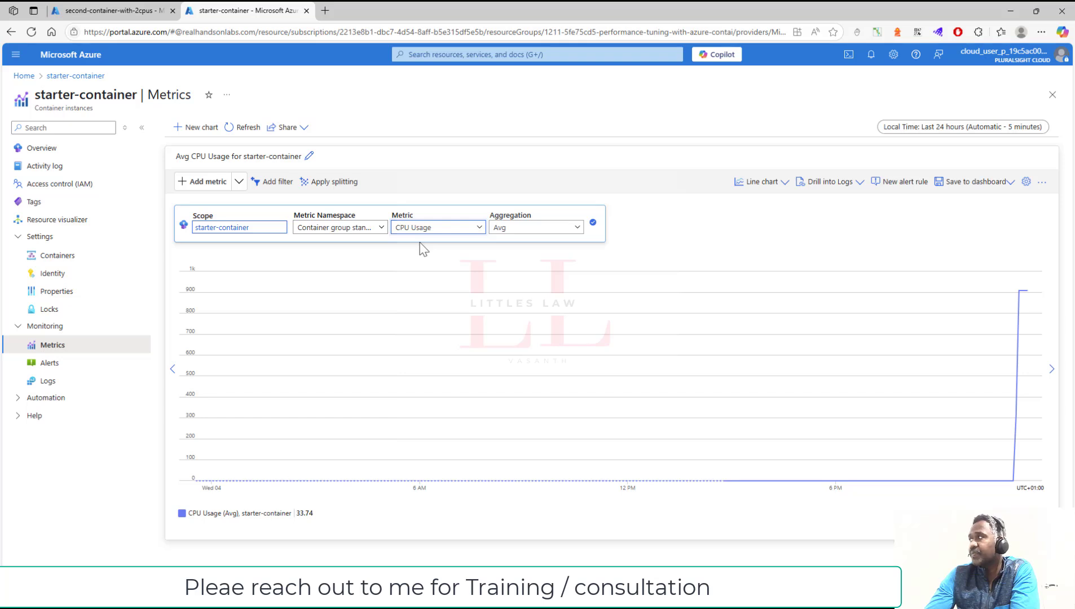
{"action": "left_click", "coordinate": [931, 127]}
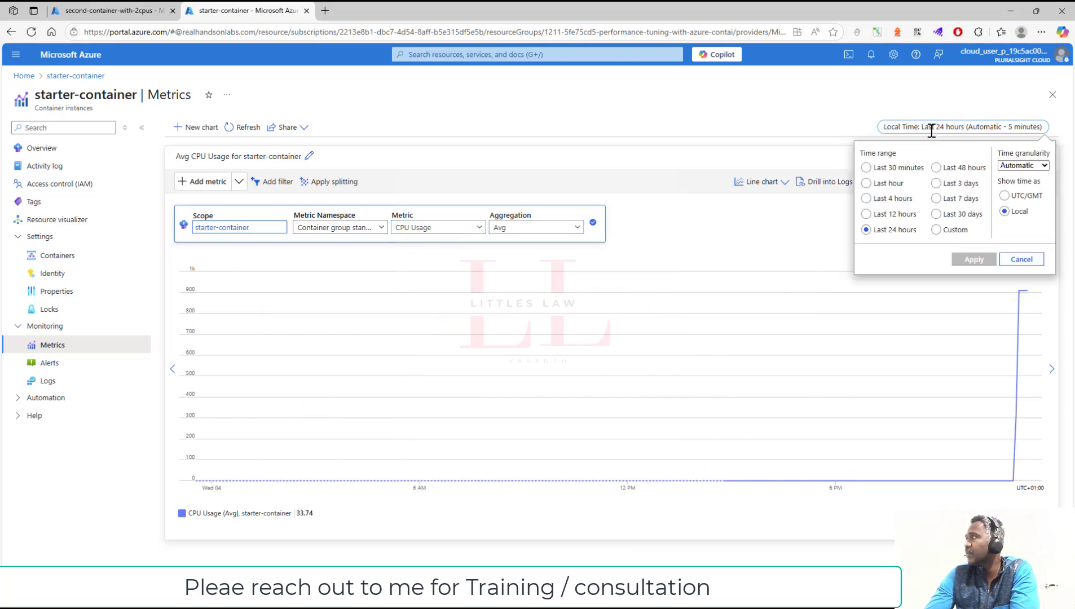
{"action": "left_click", "coordinate": [905, 166]}
{"action": "left_click", "coordinate": [964, 260]}
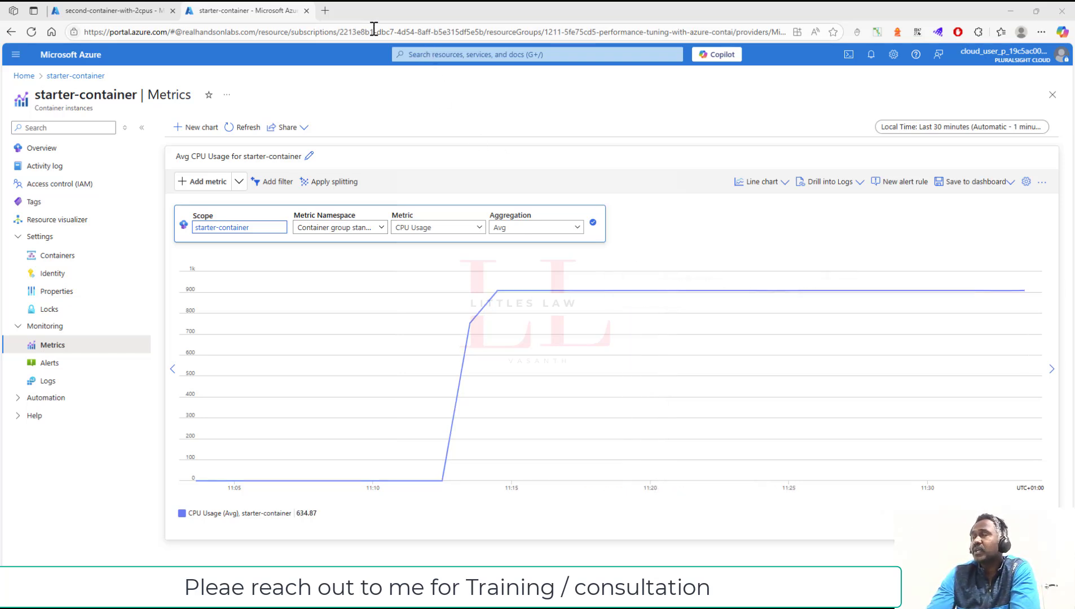
- Search the portal for "container instance" and open the Container instances service list
{"action": "left_click", "coordinate": [419, 54]}
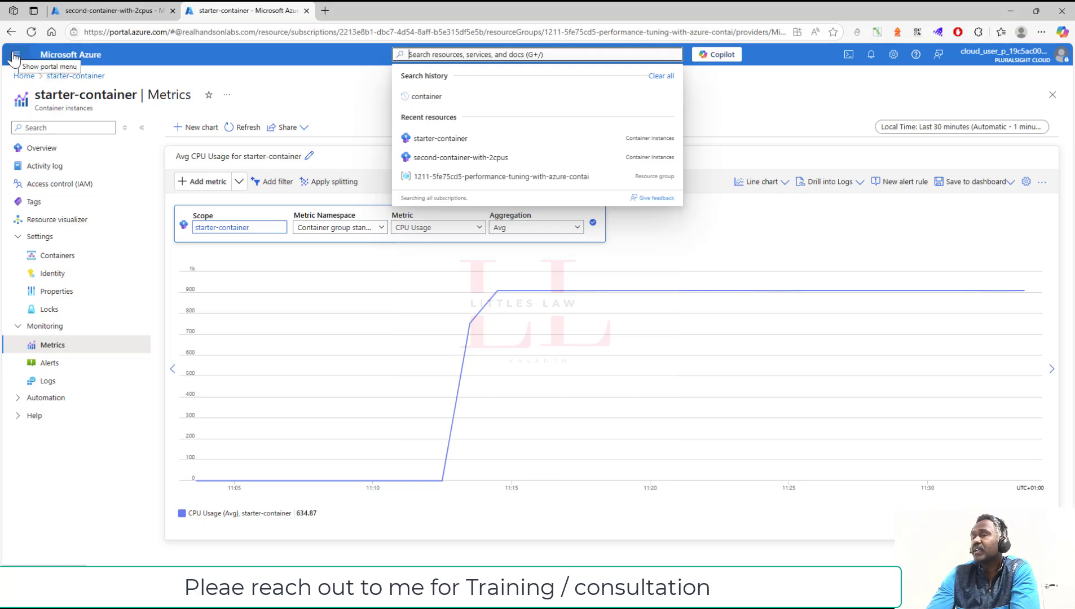
{"action": "left_click", "coordinate": [442, 98]}
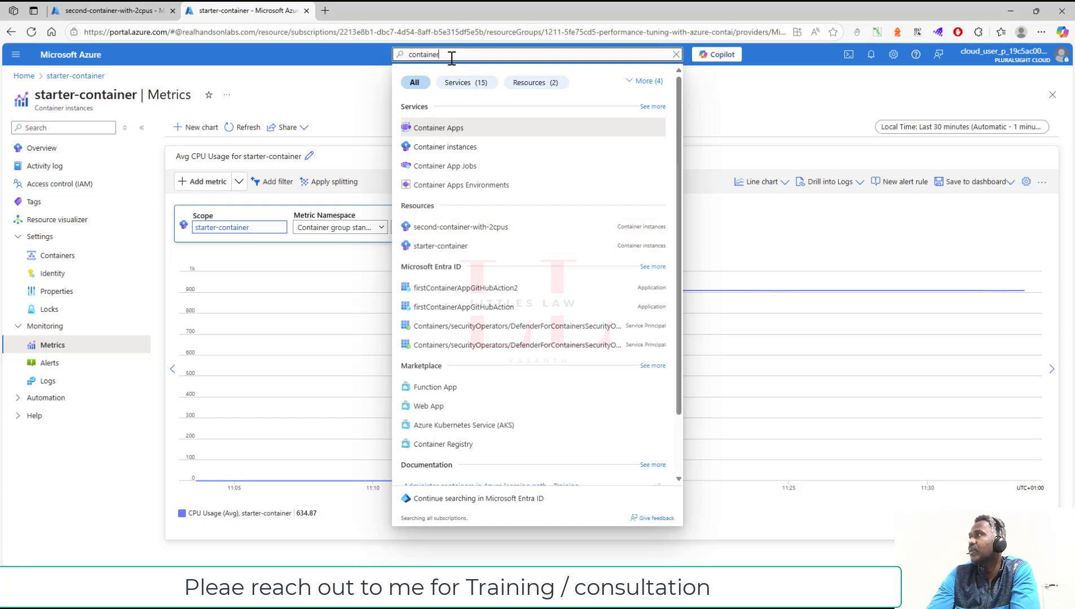
{"action": "type", "text": "ins"}
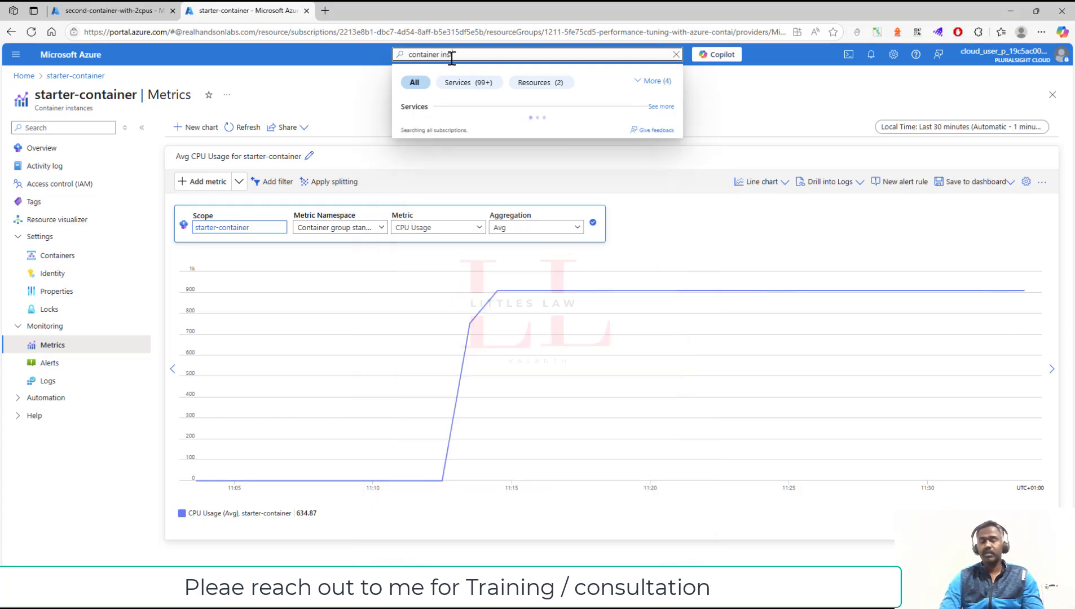
{"action": "type", "text": "tance"}
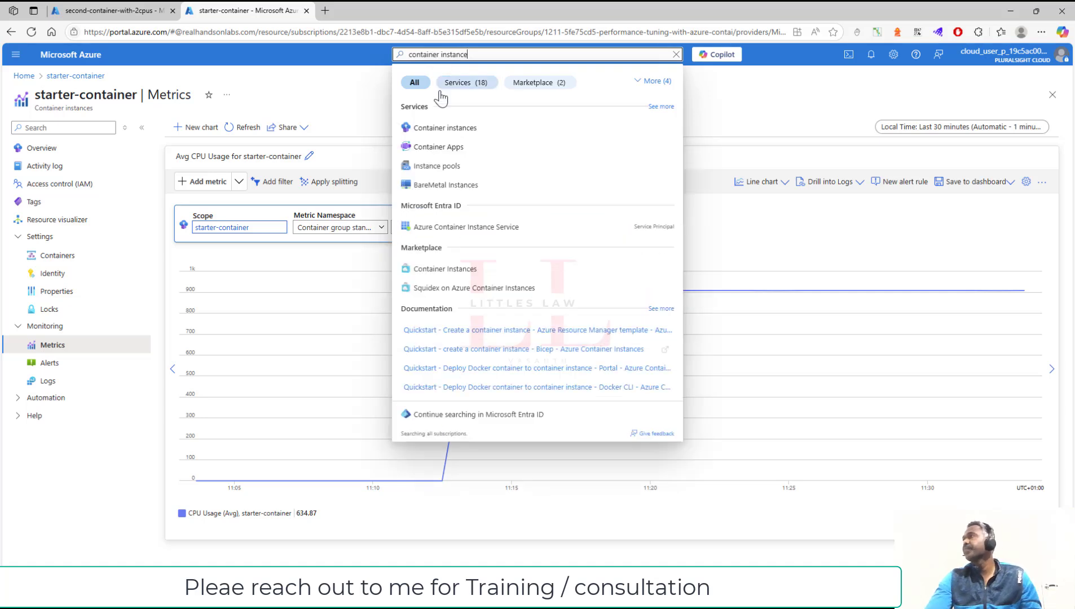
{"action": "left_click", "coordinate": [446, 128]}
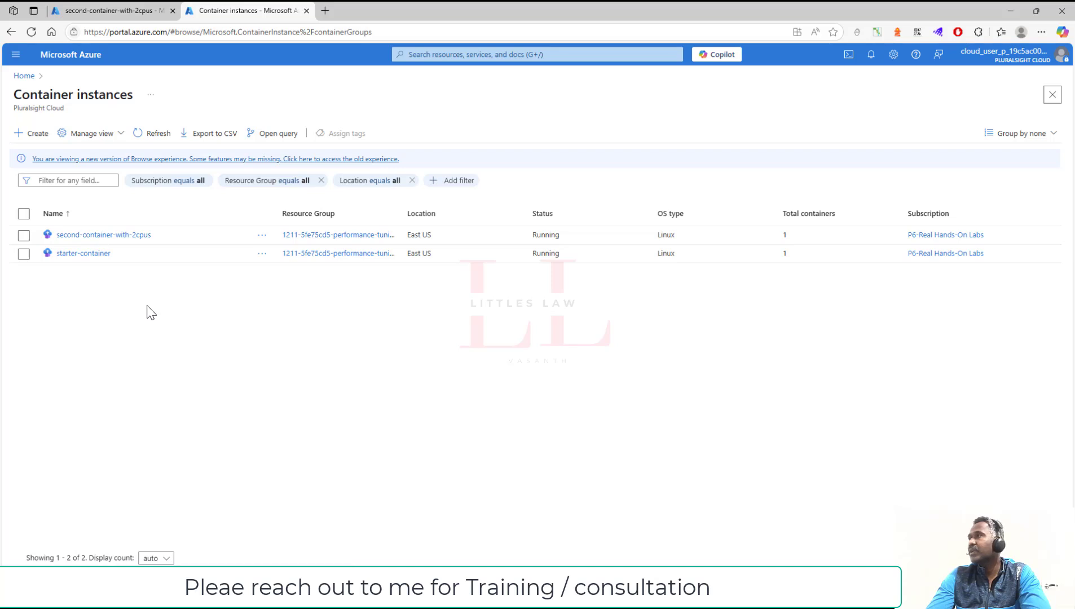
- Start creating a new resource and search the marketplace for "container instances"
{"action": "left_click", "coordinate": [16, 54]}
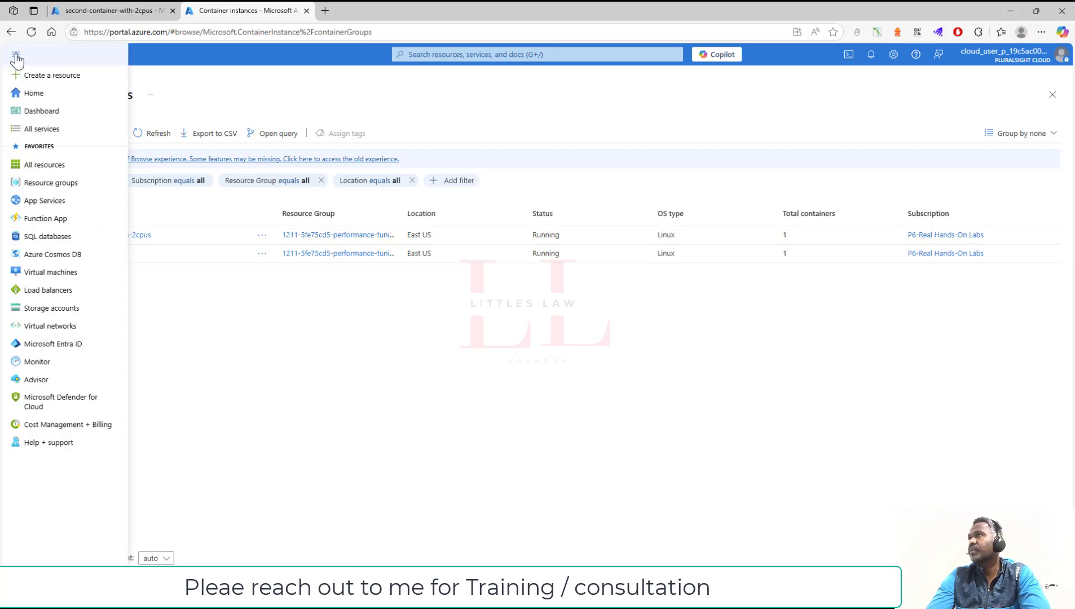
{"action": "left_click", "coordinate": [25, 95]}
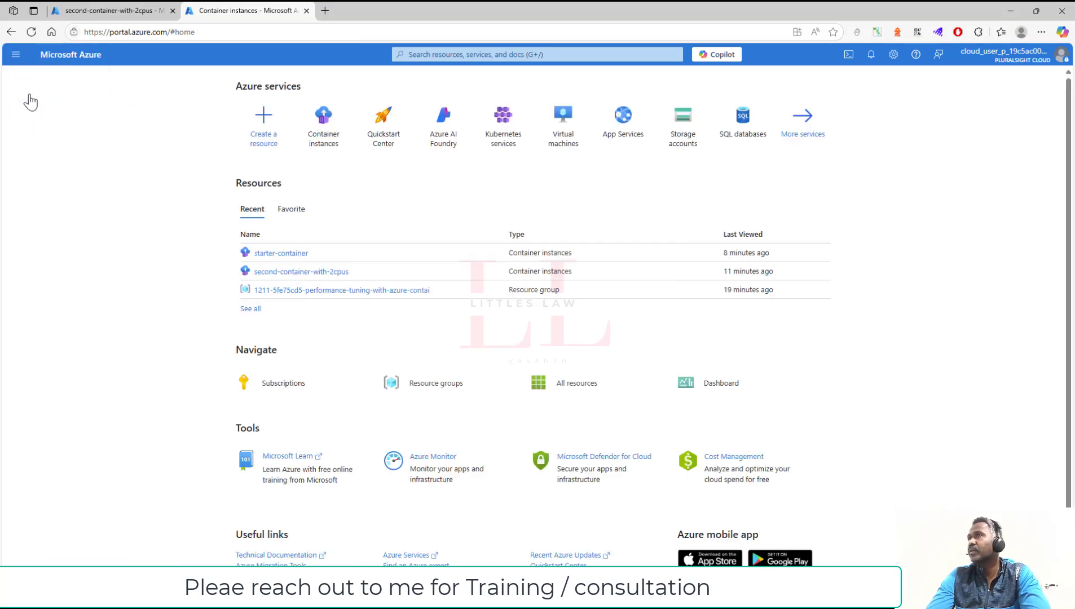
{"action": "left_click", "coordinate": [263, 132]}
{"action": "left_click", "coordinate": [189, 131]}
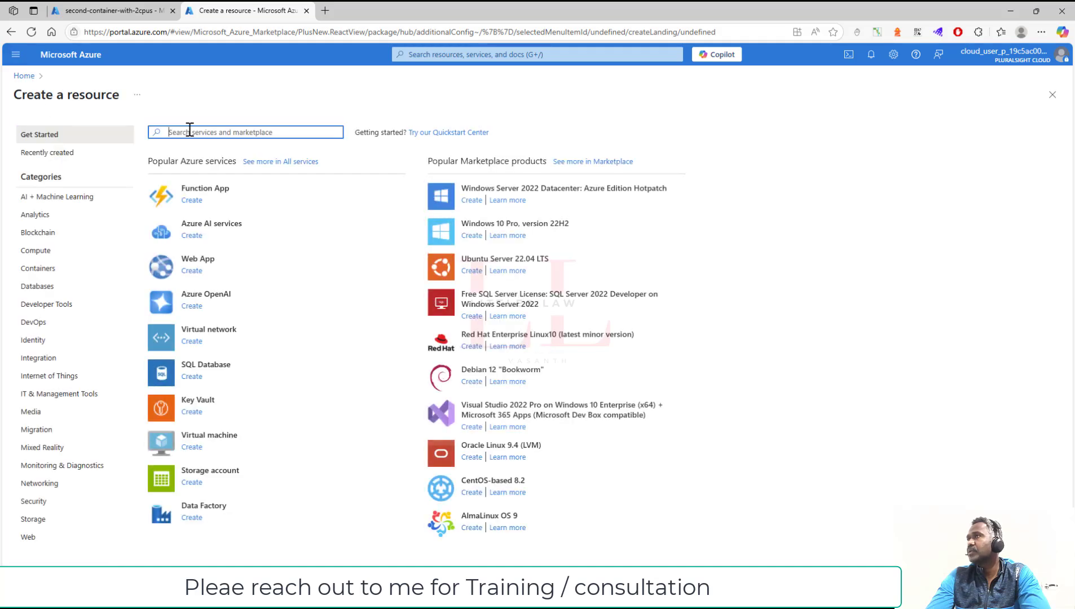
{"action": "type", "text": "containe"}
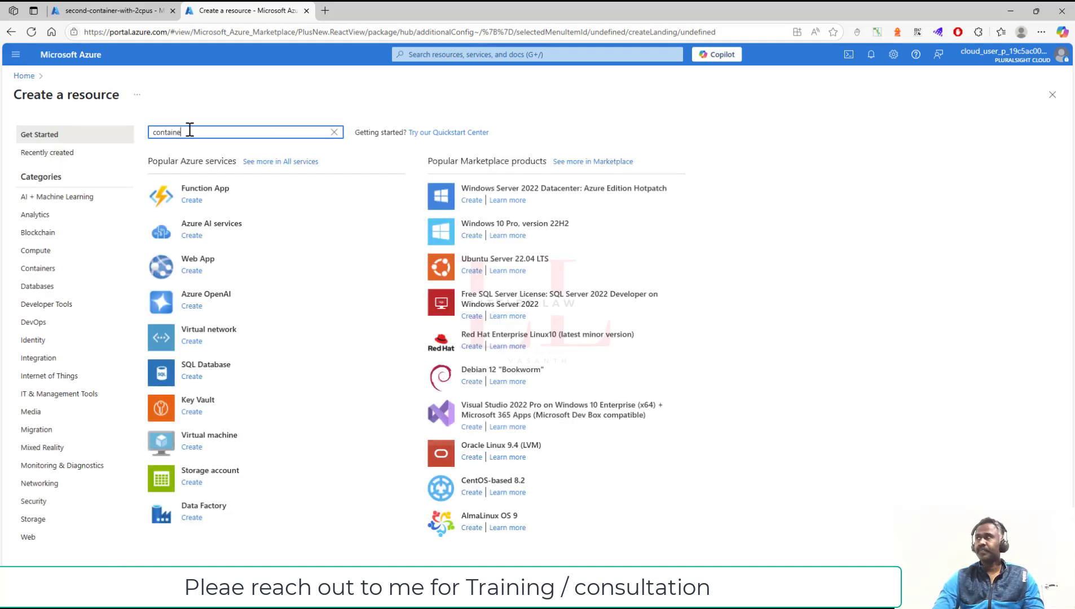
{"action": "type", "text": "r instances"}
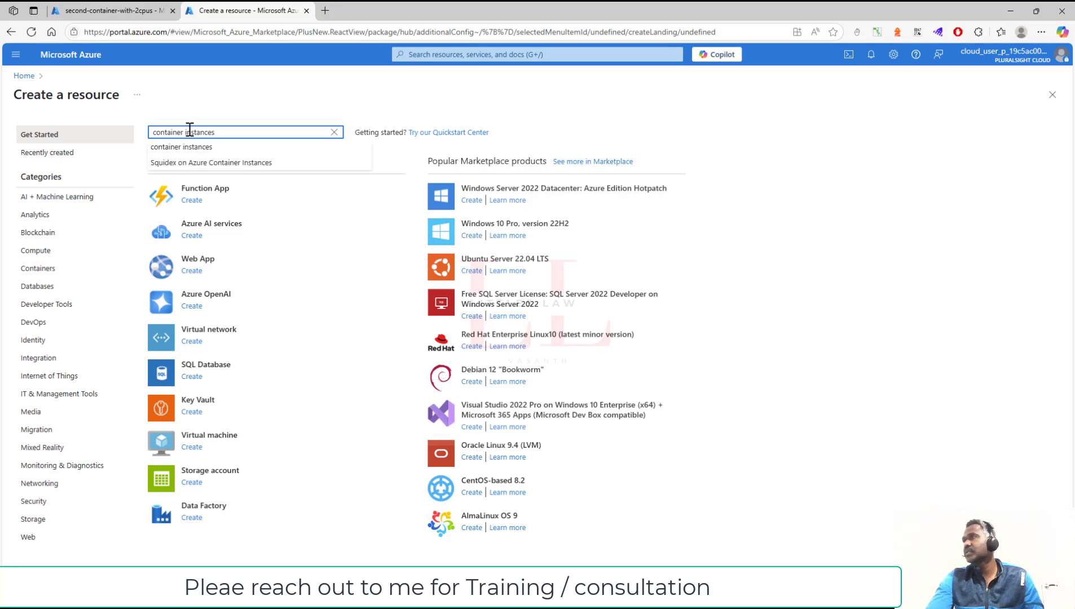
{"action": "left_click", "coordinate": [191, 151]}
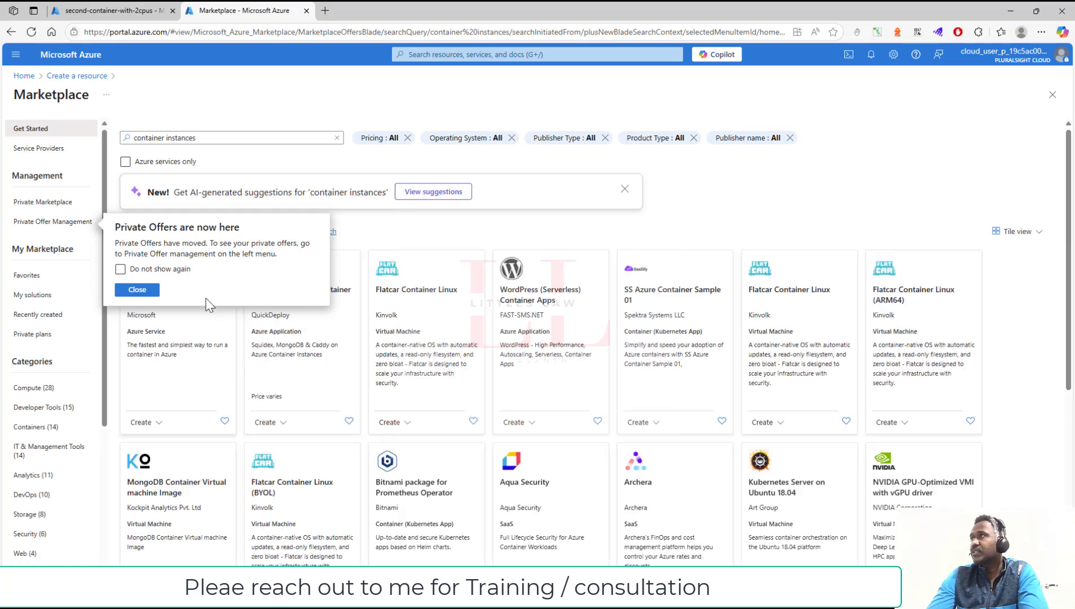
- Dismiss the Private Offers notice and start creating a resource from Microsoft's Container Instances offer
{"action": "left_click", "coordinate": [139, 291]}
{"action": "left_click", "coordinate": [143, 423]}
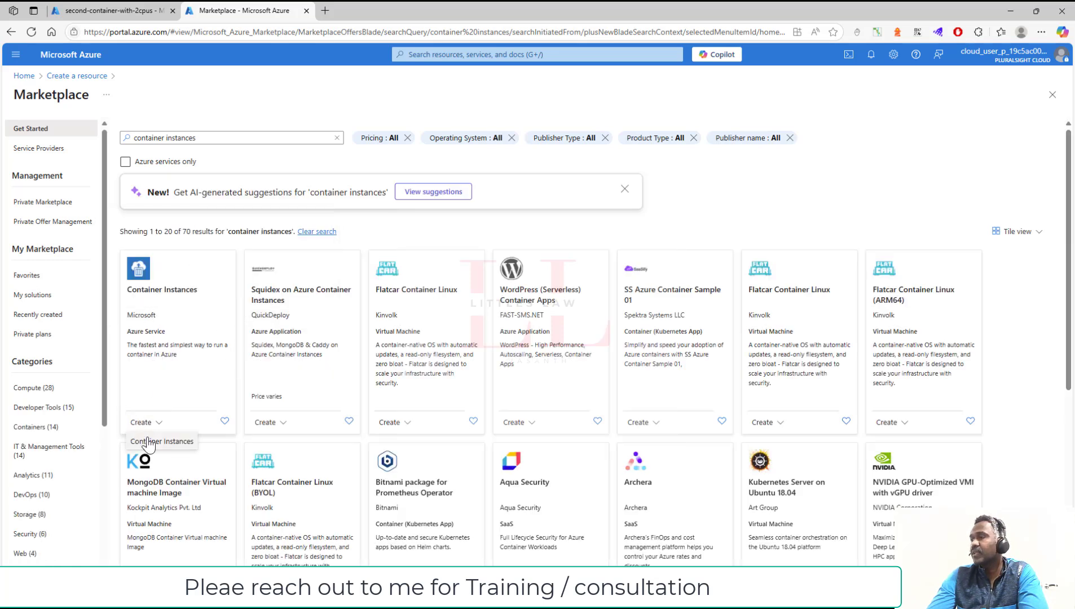
{"action": "left_click", "coordinate": [145, 440]}
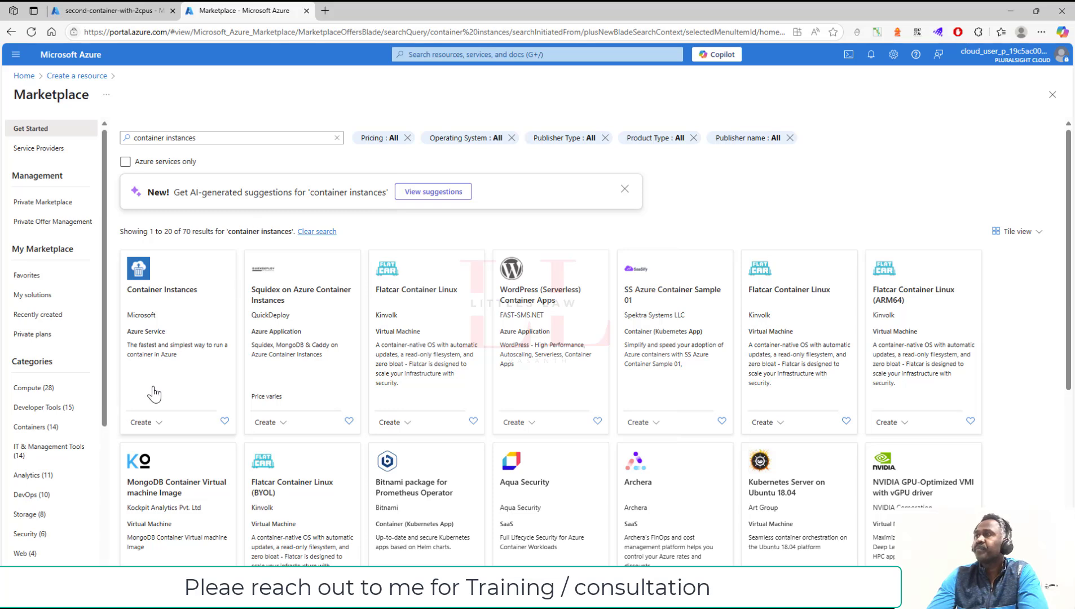
{"action": "left_click", "coordinate": [142, 422]}
{"action": "left_click", "coordinate": [149, 440]}
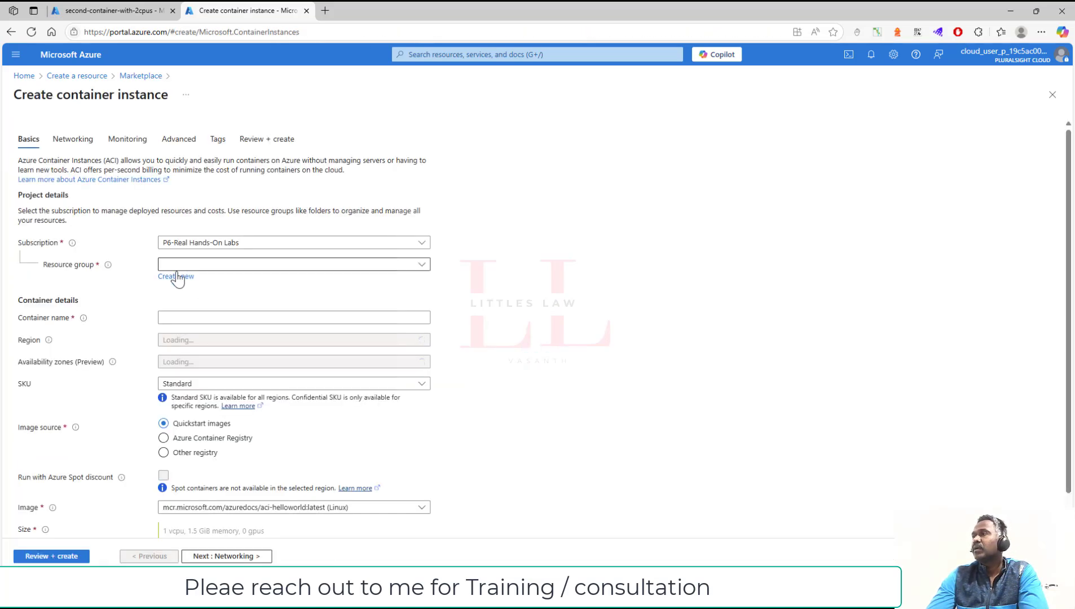
- Assign the resource group 1211-5fe75cd5-performance-tuning-with-azure-contai and name the container third-container-with-3cpus
{"action": "left_click", "coordinate": [401, 265]}
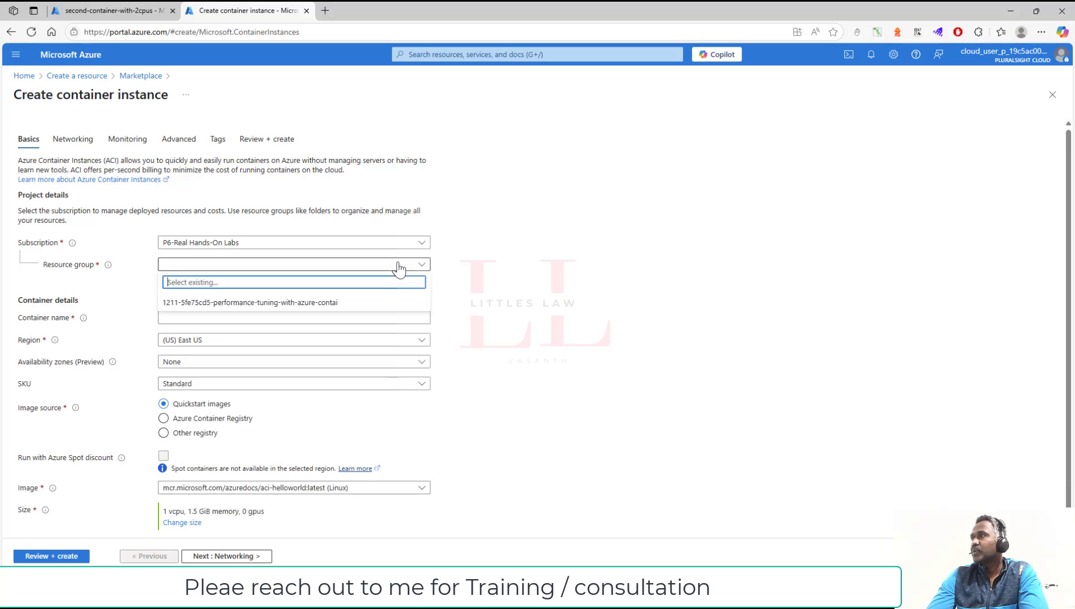
{"action": "left_click", "coordinate": [306, 303]}
{"action": "scroll", "coordinate": [488, 350], "scroll_direction": "down", "scroll_amount": 1}
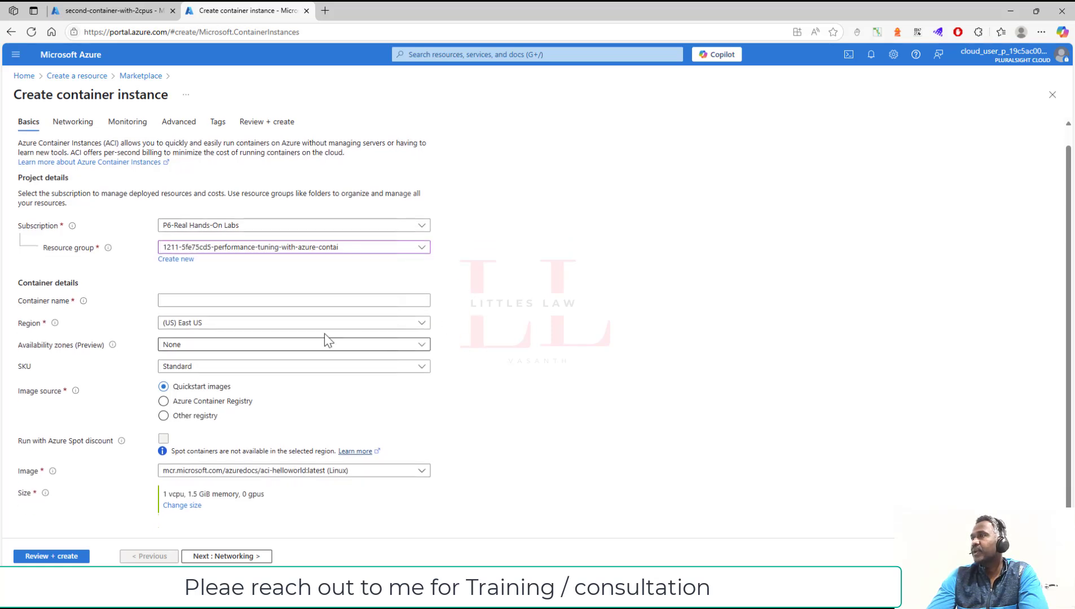
{"action": "left_click", "coordinate": [187, 301]}
{"action": "left_click", "coordinate": [202, 337]}
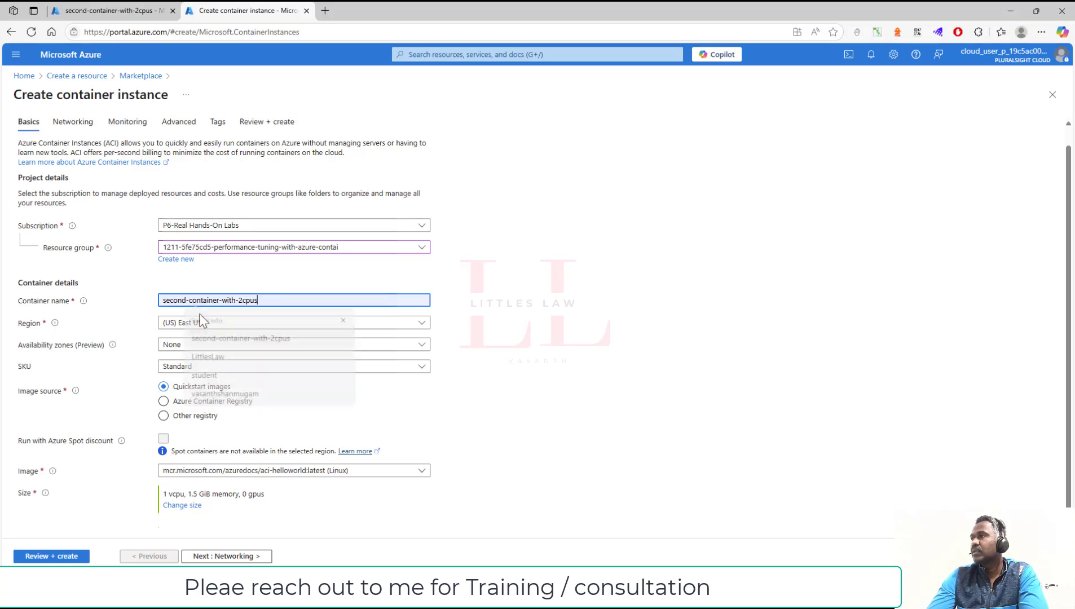
{"action": "double_click", "coordinate": [172, 299]}
{"action": "type", "text": "third"}
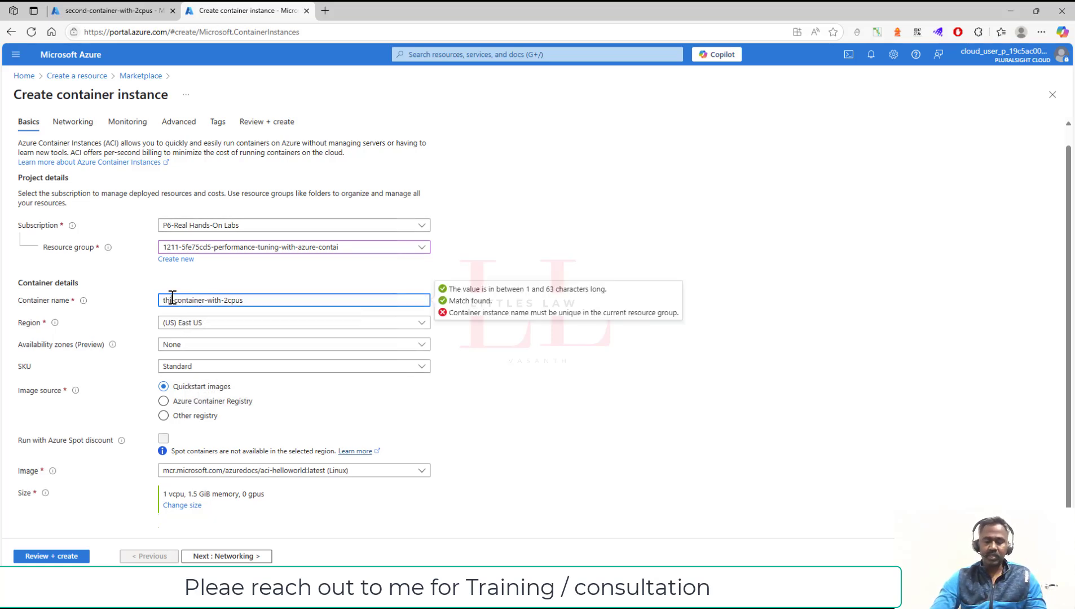
{"action": "left_click", "coordinate": [233, 300]}
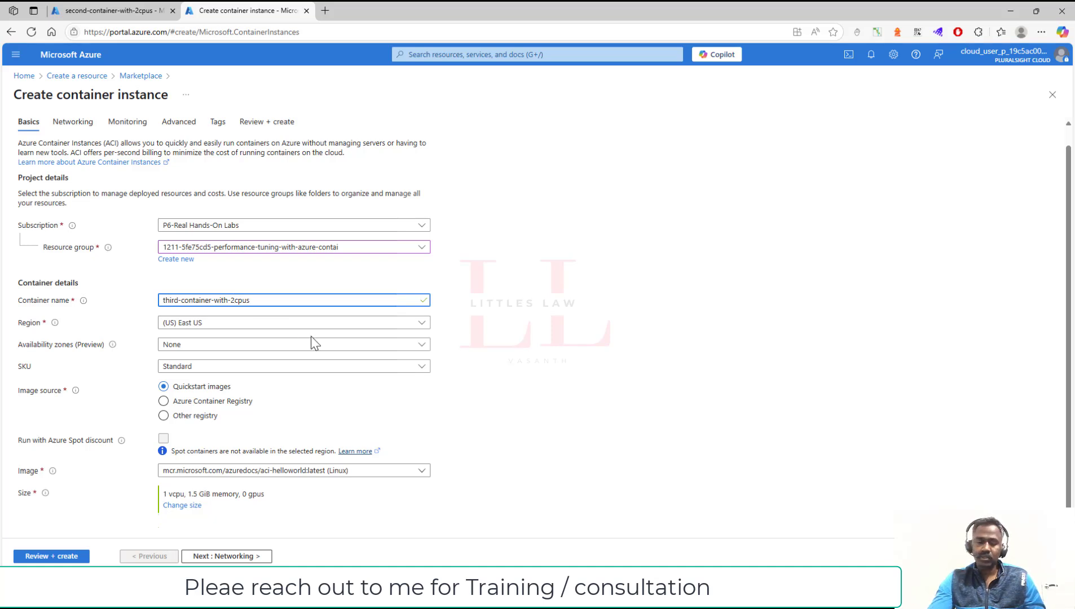
{"action": "key", "text": "BackSpace"}
{"action": "type", "text": "3"}
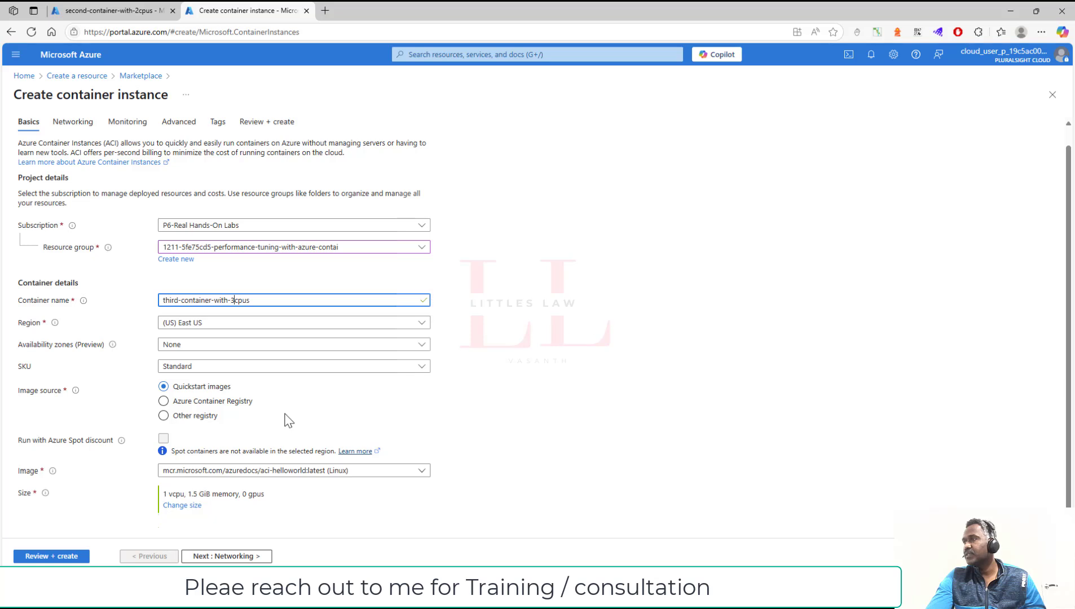
- Change the container size to 3 CPU cores
{"action": "left_click", "coordinate": [180, 507]}
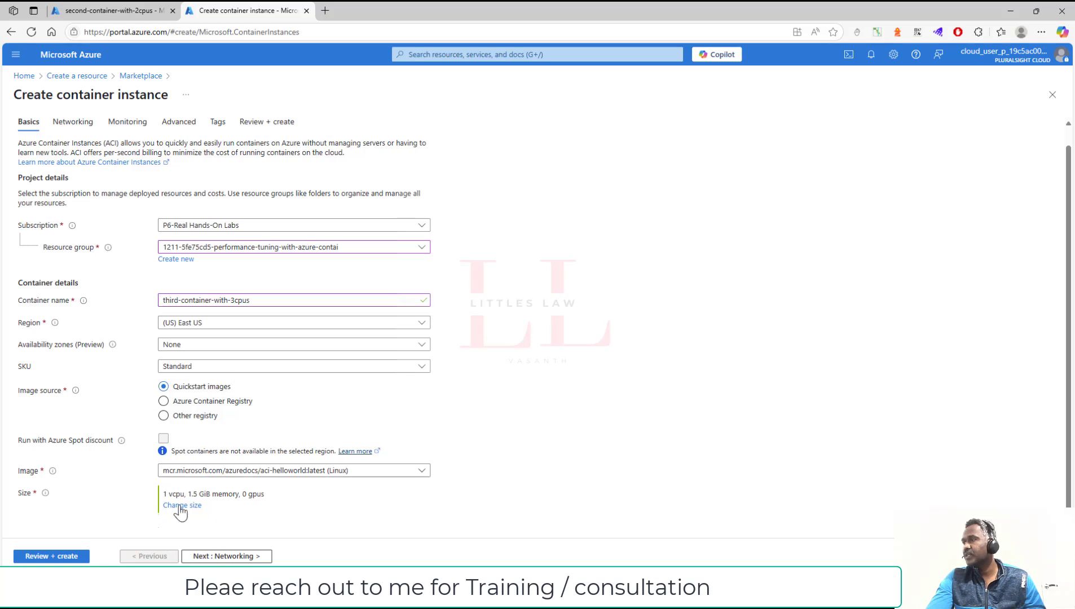
{"action": "left_click", "coordinate": [918, 190]}
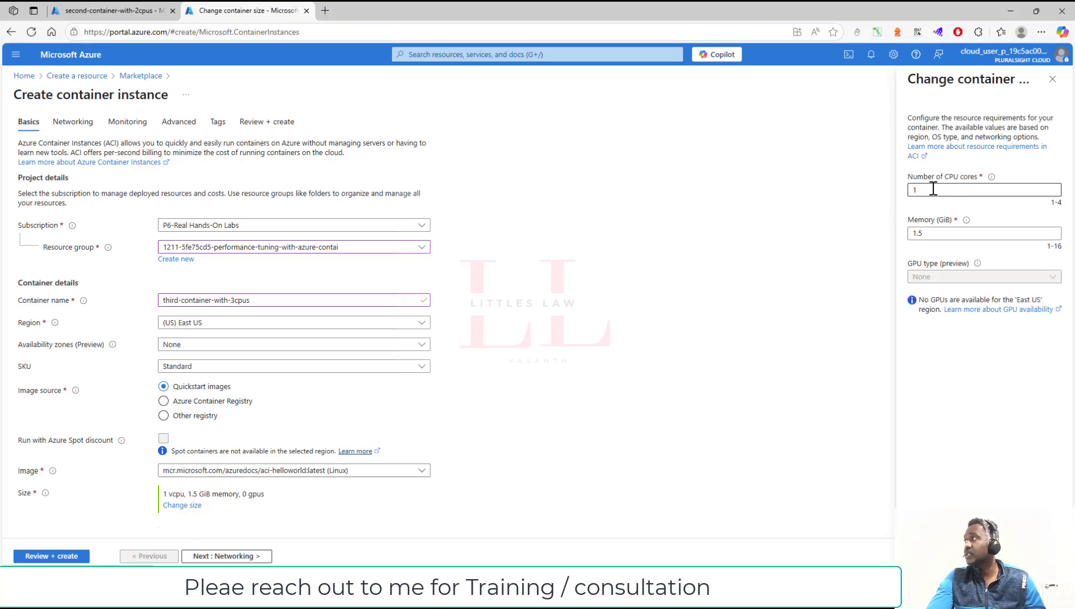
{"action": "left_click_drag", "start_coordinate": [934, 190], "coordinate": [903, 197]}
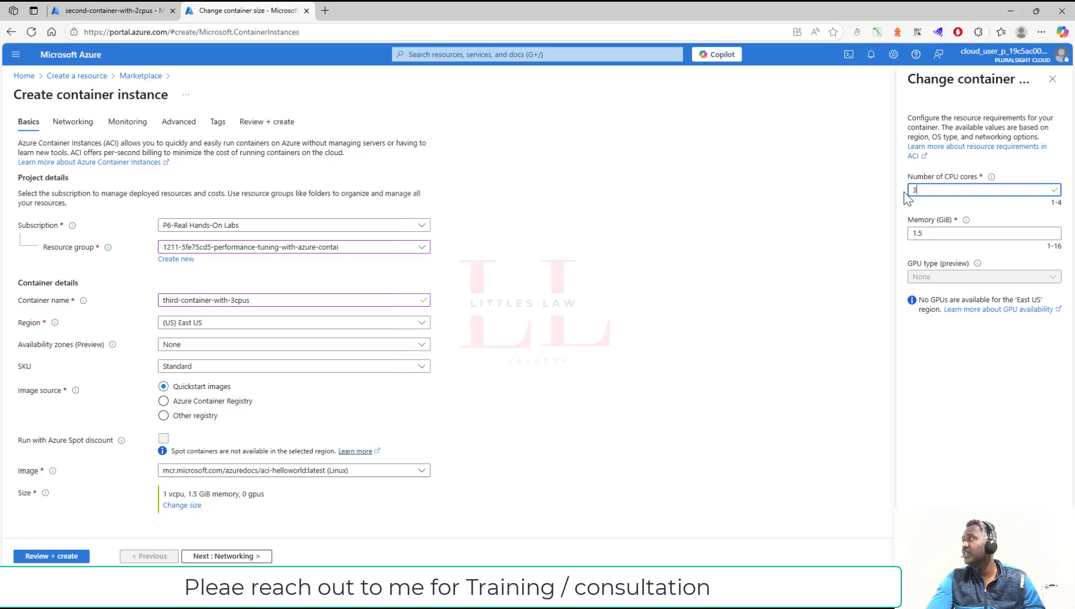
{"action": "left_click", "coordinate": [928, 556]}
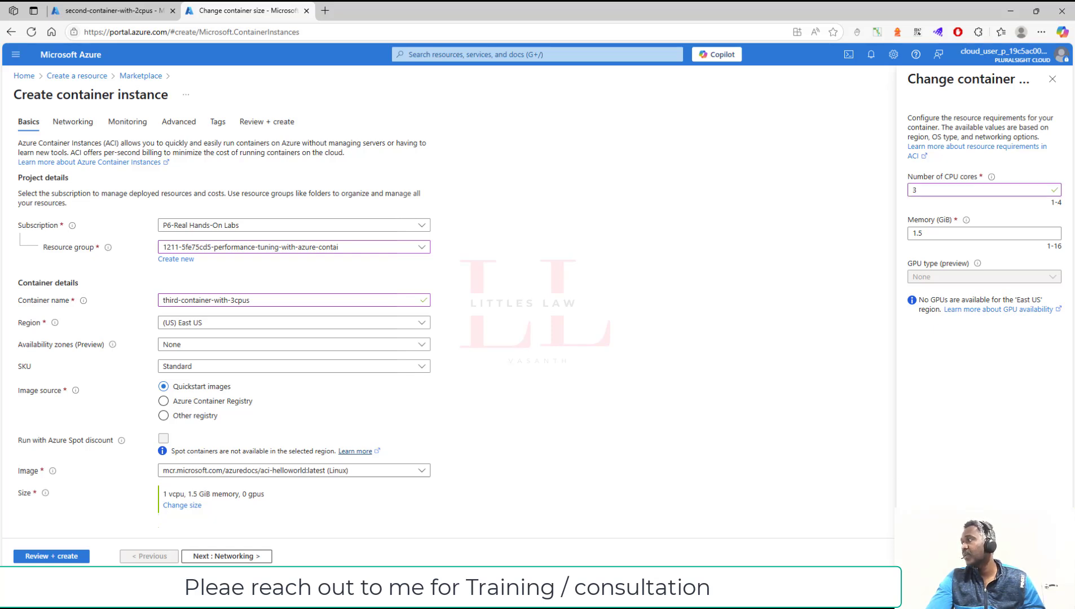
- Keep the default networking, disable container instance logs, and create the container instance
{"action": "left_click", "coordinate": [214, 558]}
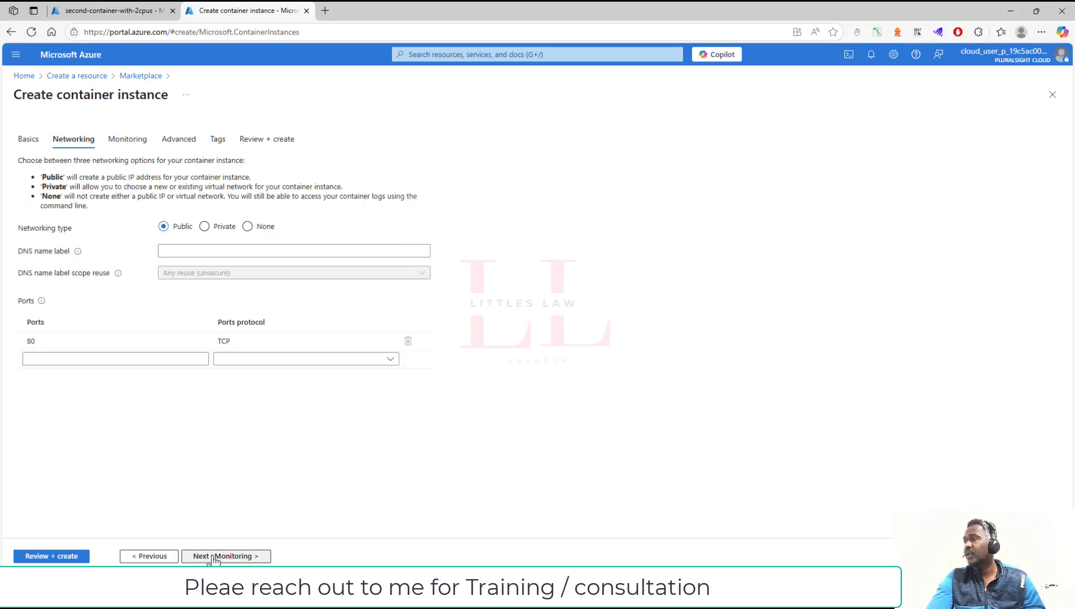
{"action": "left_click", "coordinate": [213, 556]}
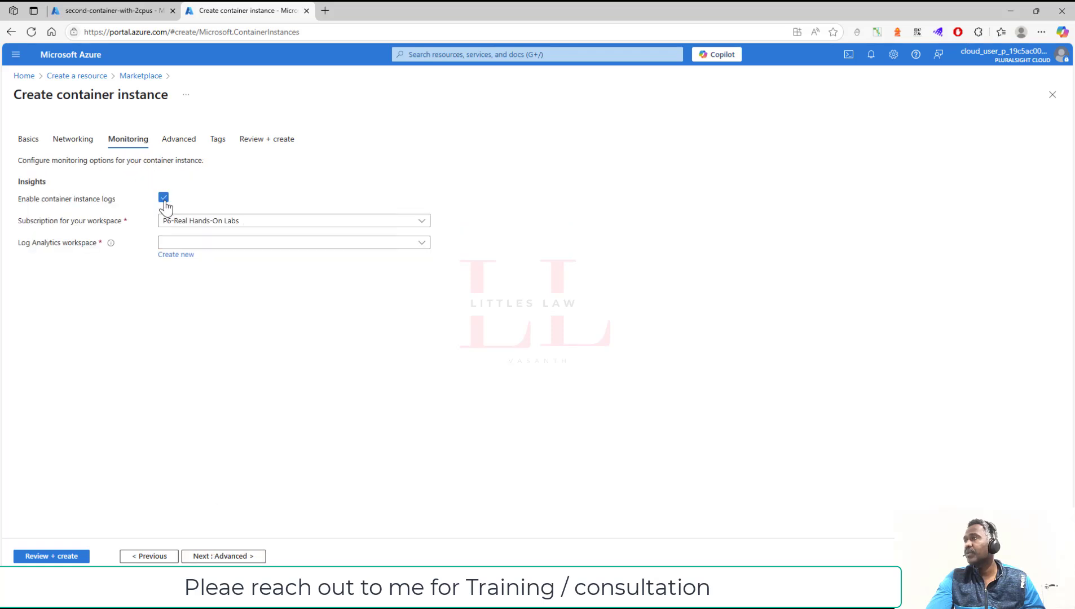
{"action": "left_click", "coordinate": [163, 199]}
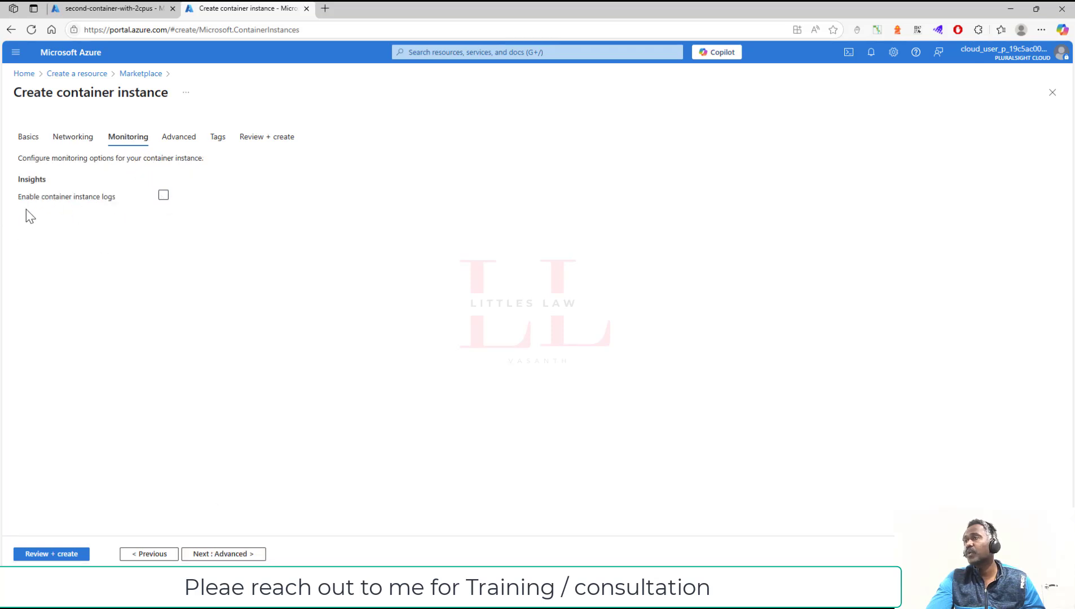
{"action": "left_click", "coordinate": [60, 556]}
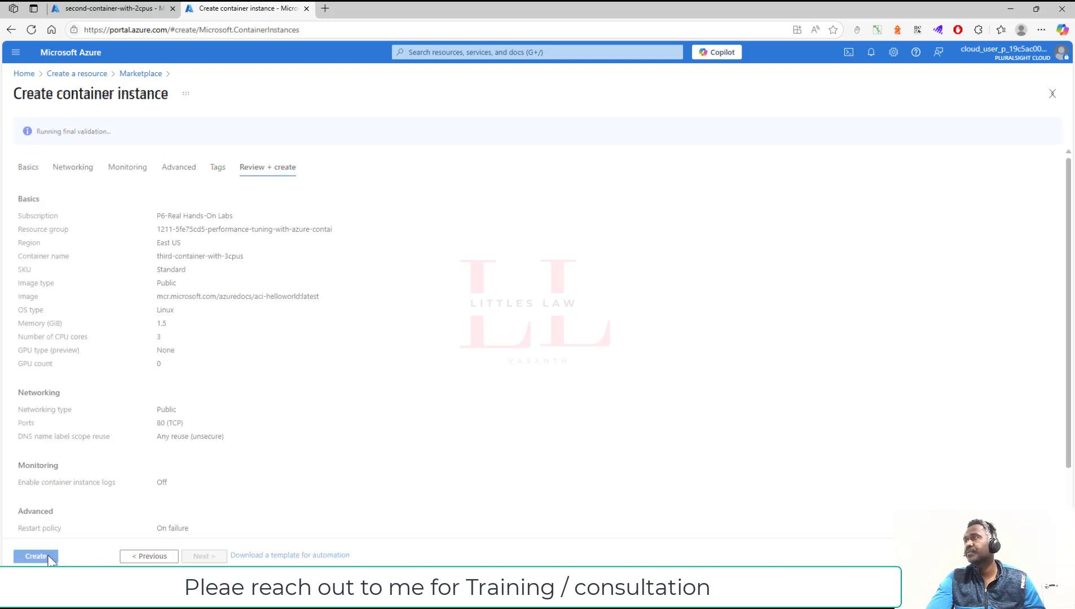
{"action": "left_click", "coordinate": [36, 556]}
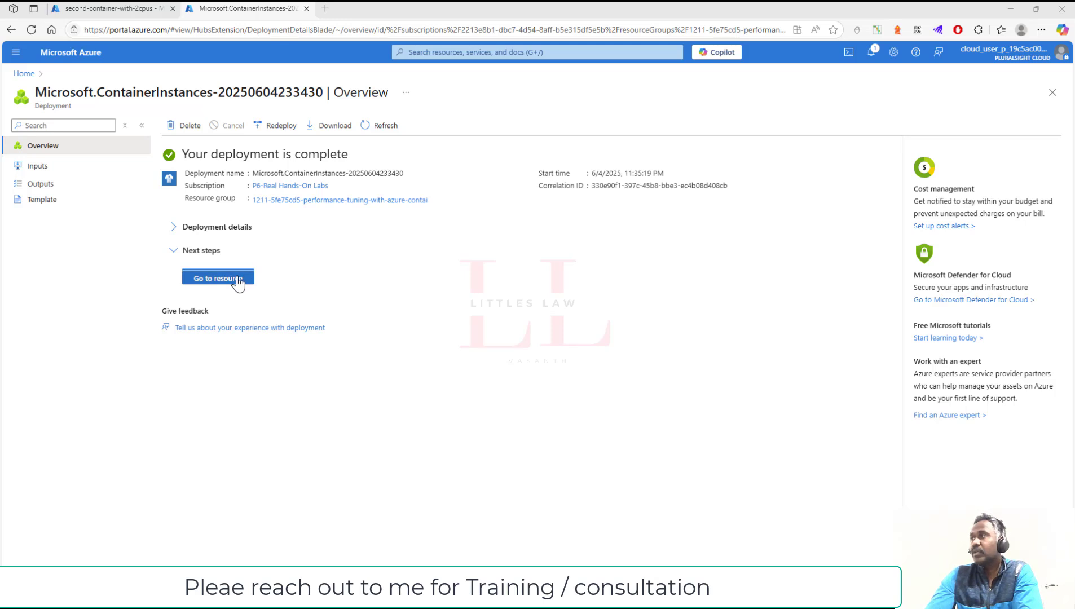
- Open the deployed third-container-with-3cpus, check the CPU cores in its container properties, and try connecting with /bin/bash
{"action": "left_click", "coordinate": [248, 280]}
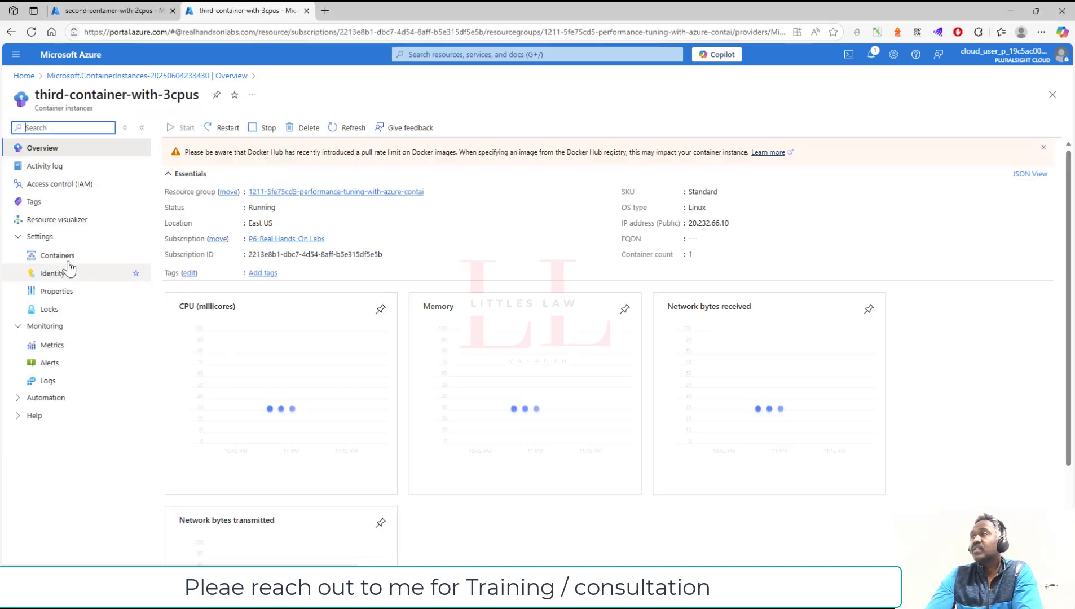
{"action": "left_click", "coordinate": [64, 257]}
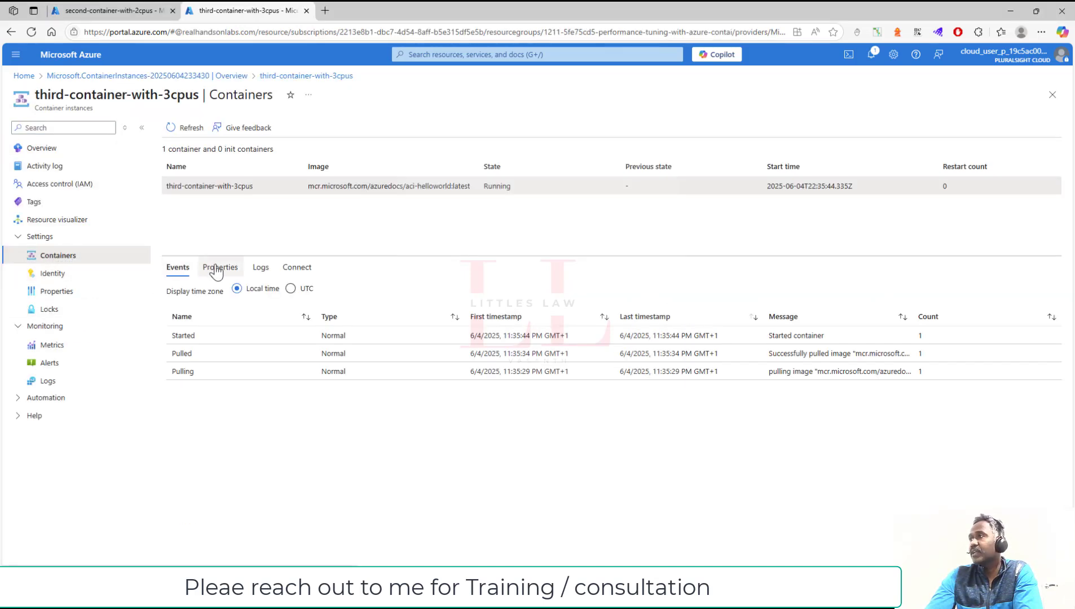
{"action": "left_click", "coordinate": [219, 270]}
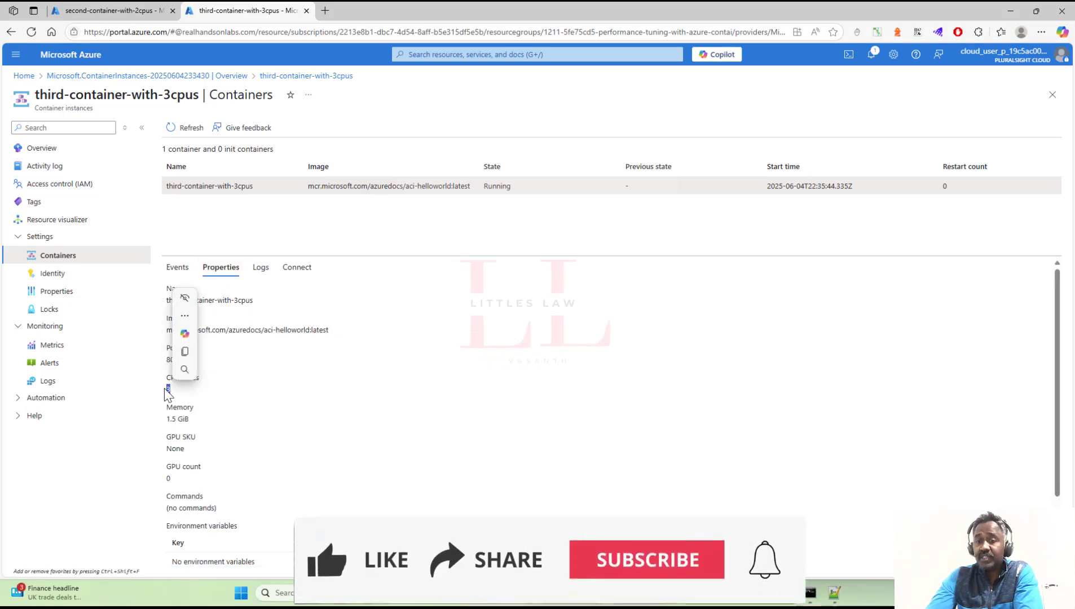
{"action": "left_click", "coordinate": [298, 268]}
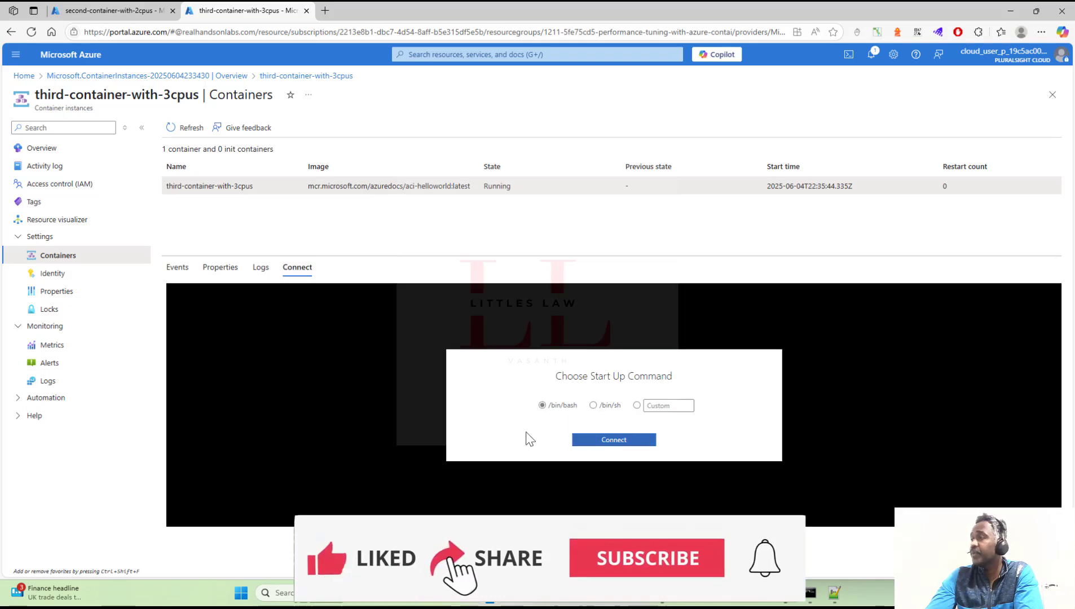
{"action": "left_click", "coordinate": [589, 440]}
- Set the metrics time range of third-container-with-3cpus to the last 30 minutes and try to choose a metric to plot
{"action": "left_click", "coordinate": [51, 348]}
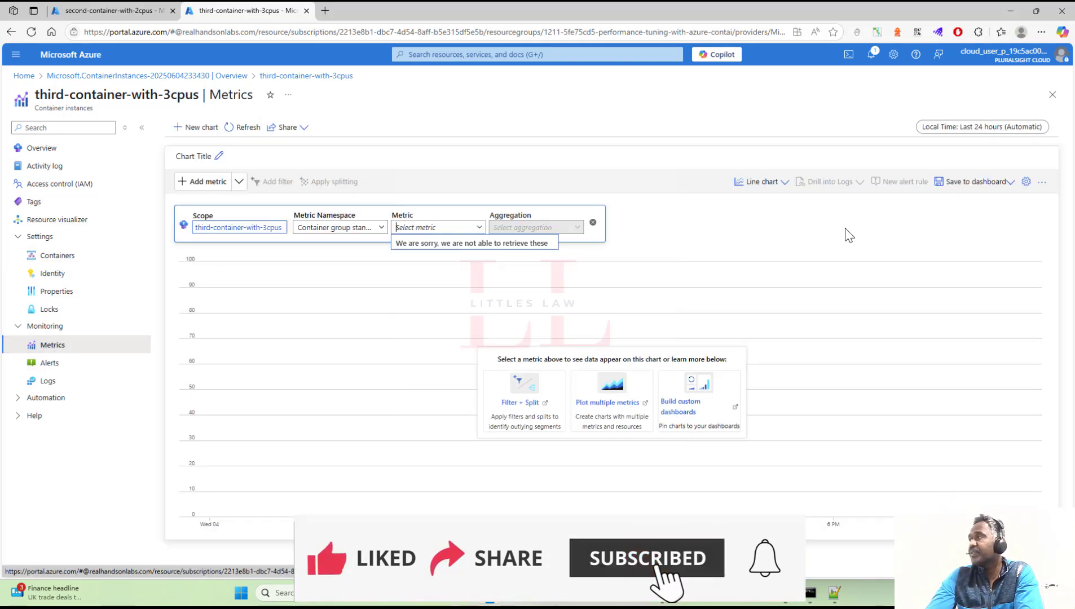
{"action": "left_click", "coordinate": [982, 126]}
{"action": "left_click", "coordinate": [900, 169]}
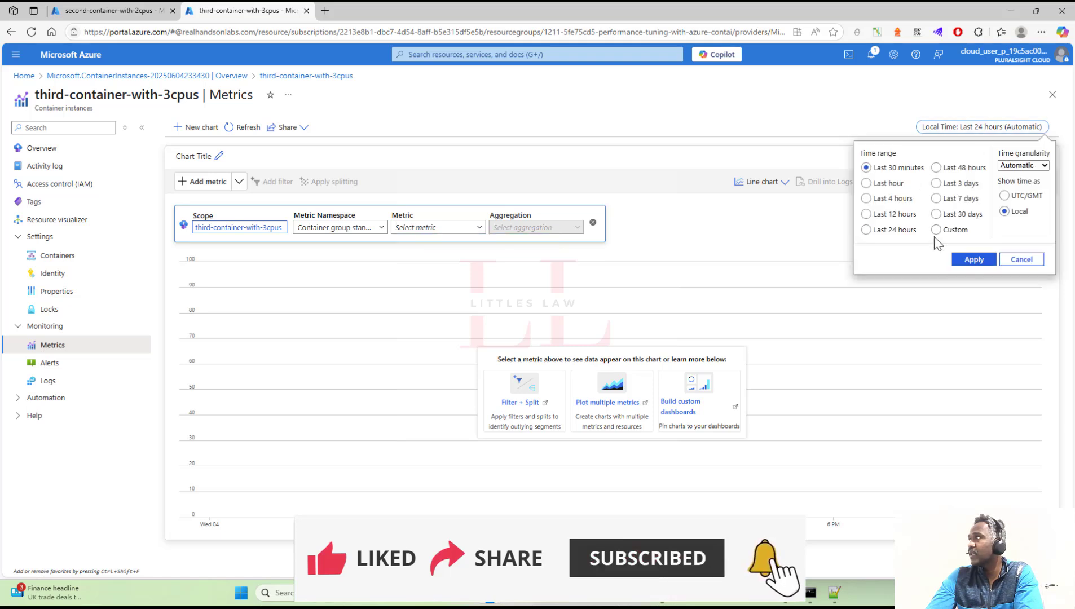
{"action": "left_click", "coordinate": [966, 260]}
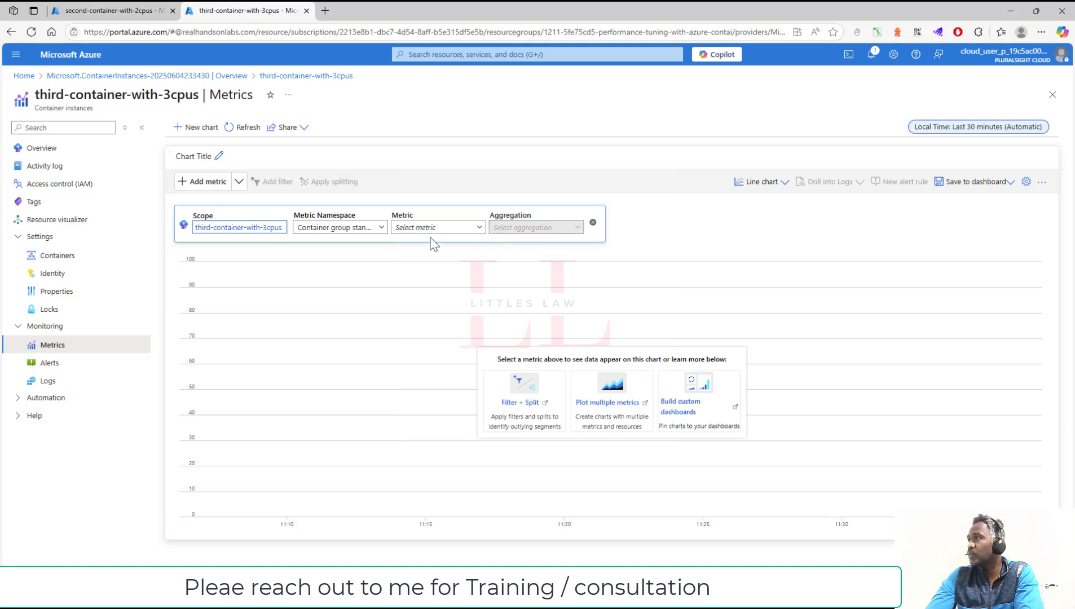
{"action": "left_click", "coordinate": [468, 228]}
{"action": "left_click", "coordinate": [427, 266]}
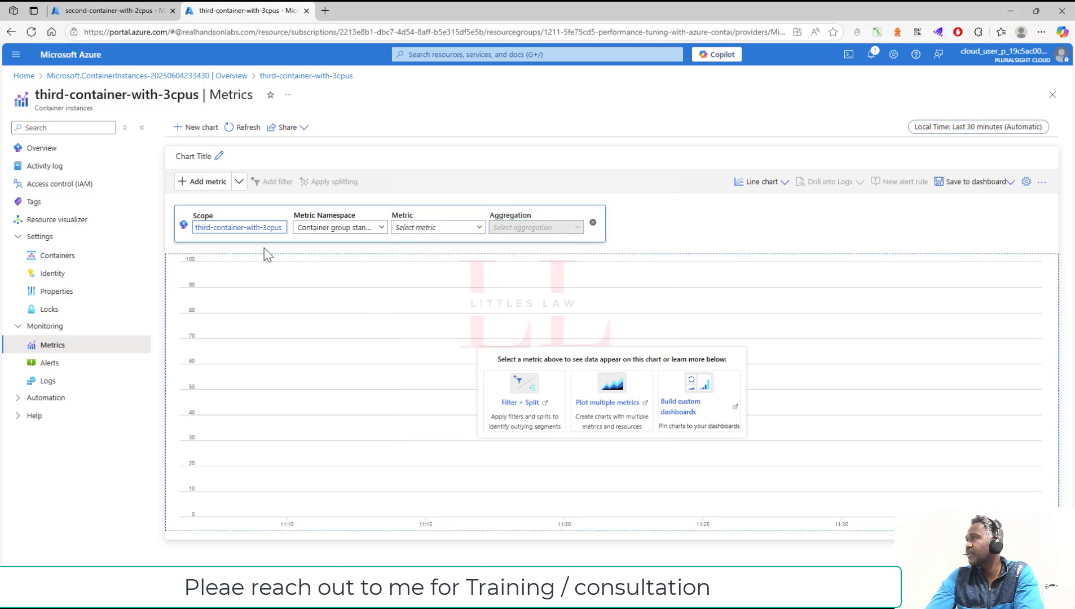
{"action": "left_click", "coordinate": [239, 181]}
{"action": "left_click", "coordinate": [444, 337]}
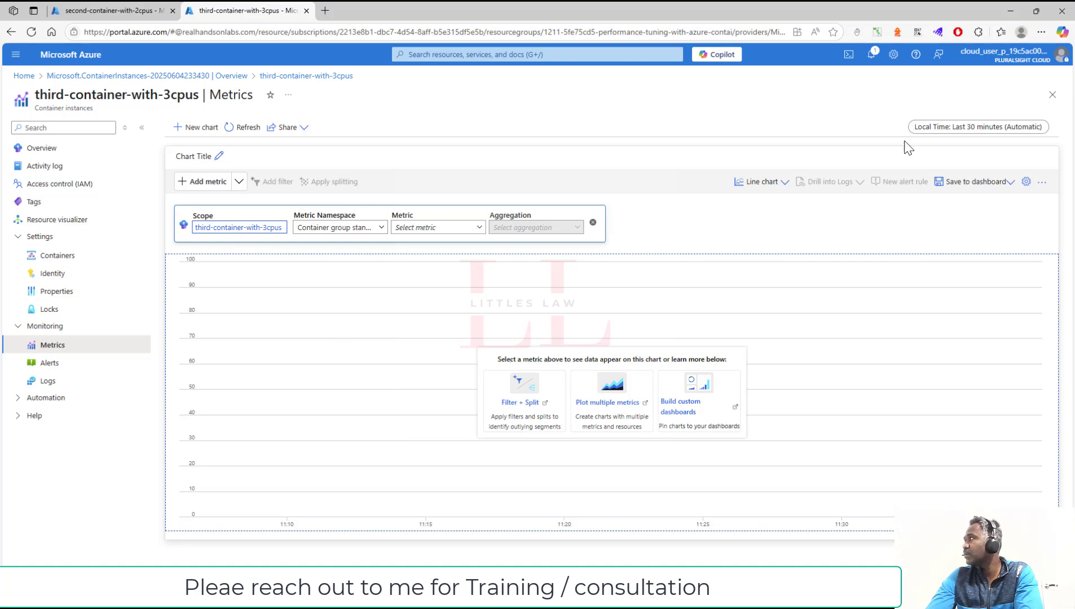
- Connect to third-container-with-3cpus with /bin/bash and run "for i in $(seq 1); do while :; do :; done & done;" three times
{"action": "left_click", "coordinate": [56, 261]}
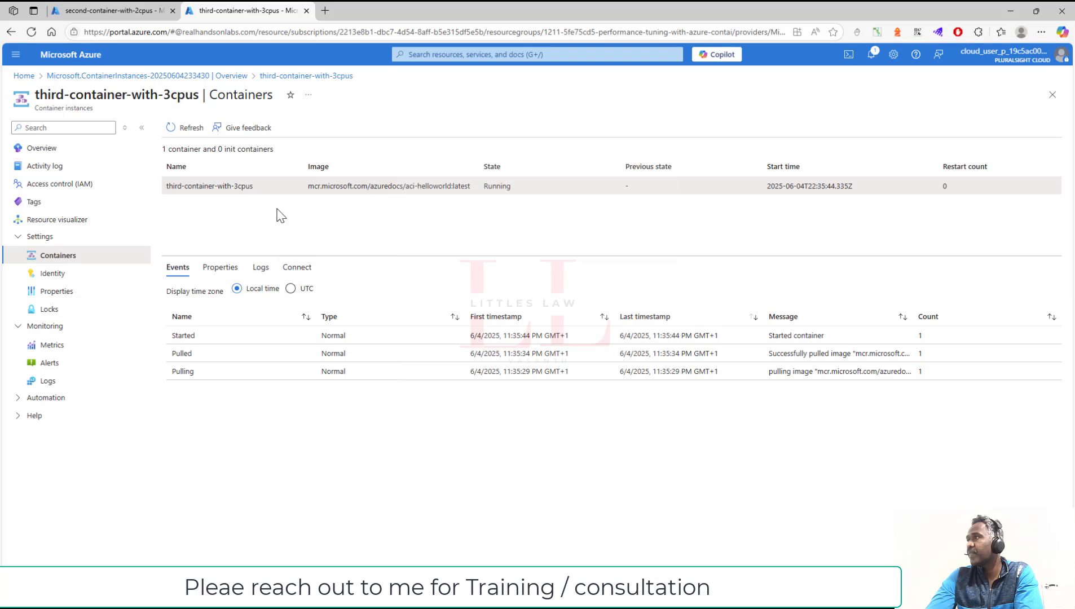
{"action": "left_click", "coordinate": [296, 268]}
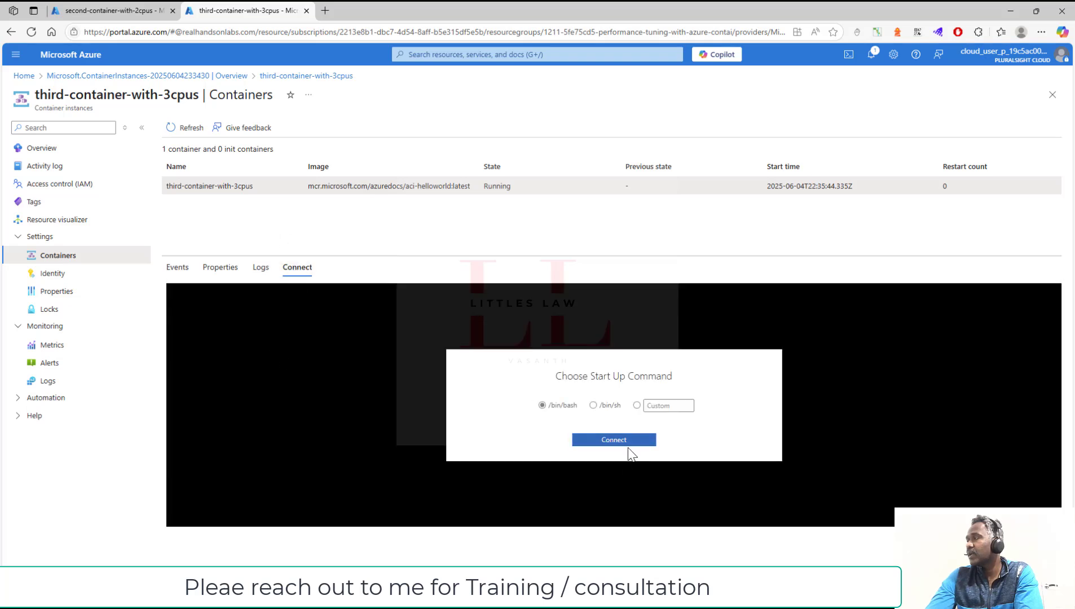
{"action": "left_click", "coordinate": [629, 442]}
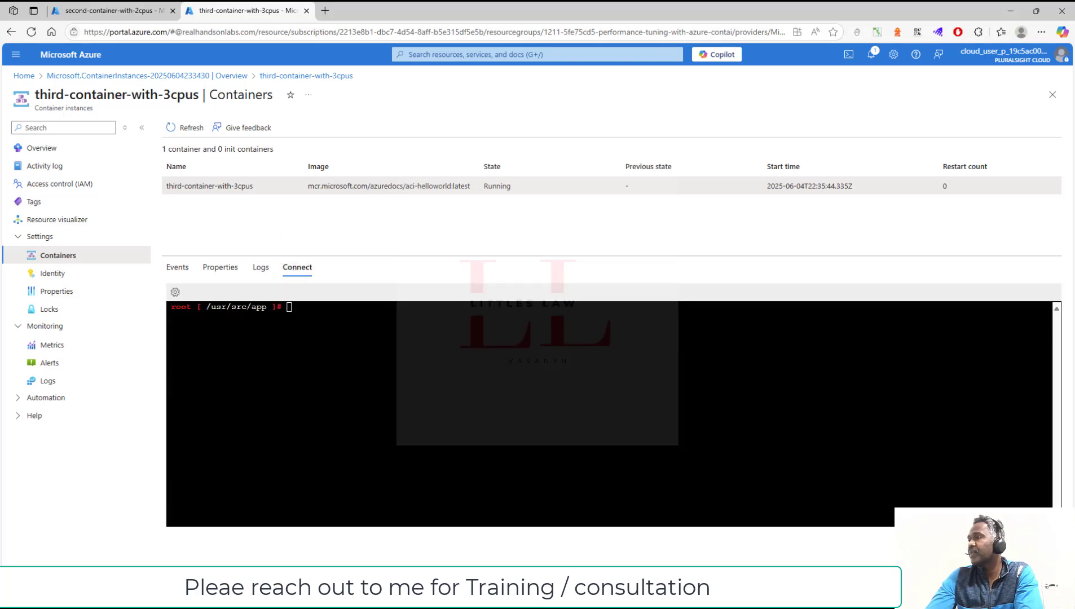
{"action": "right_click", "coordinate": [306, 307]}
{"action": "left_click", "coordinate": [355, 416]}
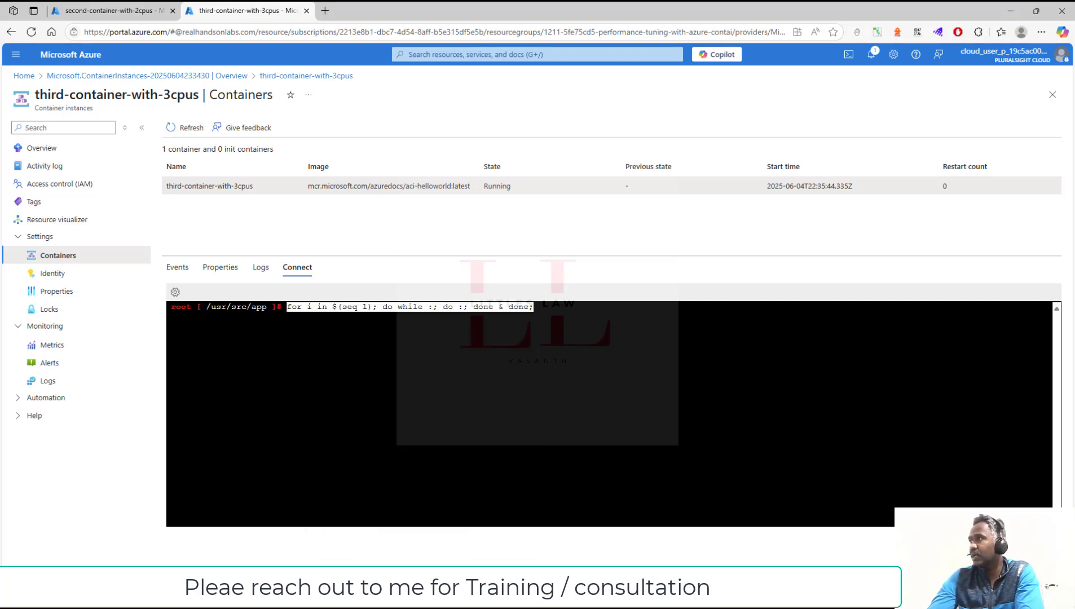
{"action": "key", "text": "Return"}
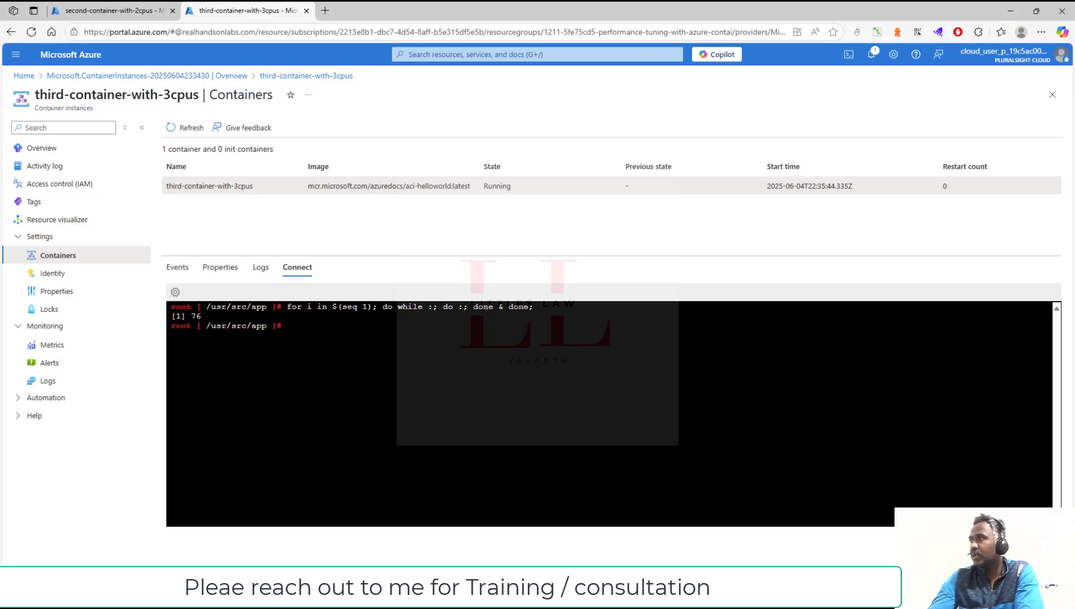
{"action": "key", "text": "Up"}
{"action": "key", "text": "Return"}
{"action": "key", "text": "Up"}
{"action": "key", "text": "Return"}
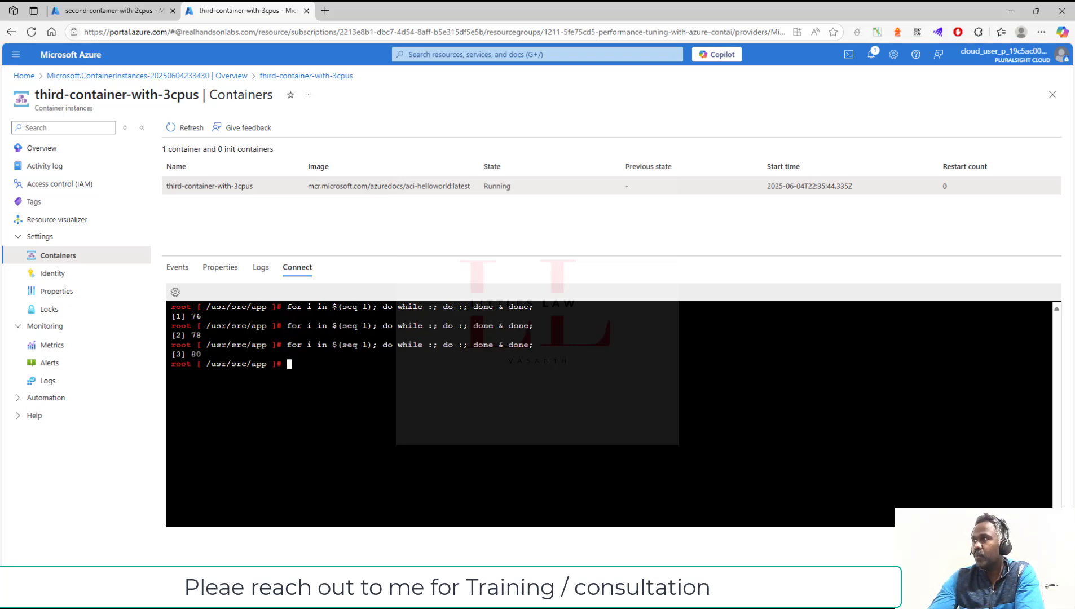
- Plot the average CPU Usage of third-container-with-3cpus over the last 30 minutes
{"action": "left_click", "coordinate": [79, 352]}
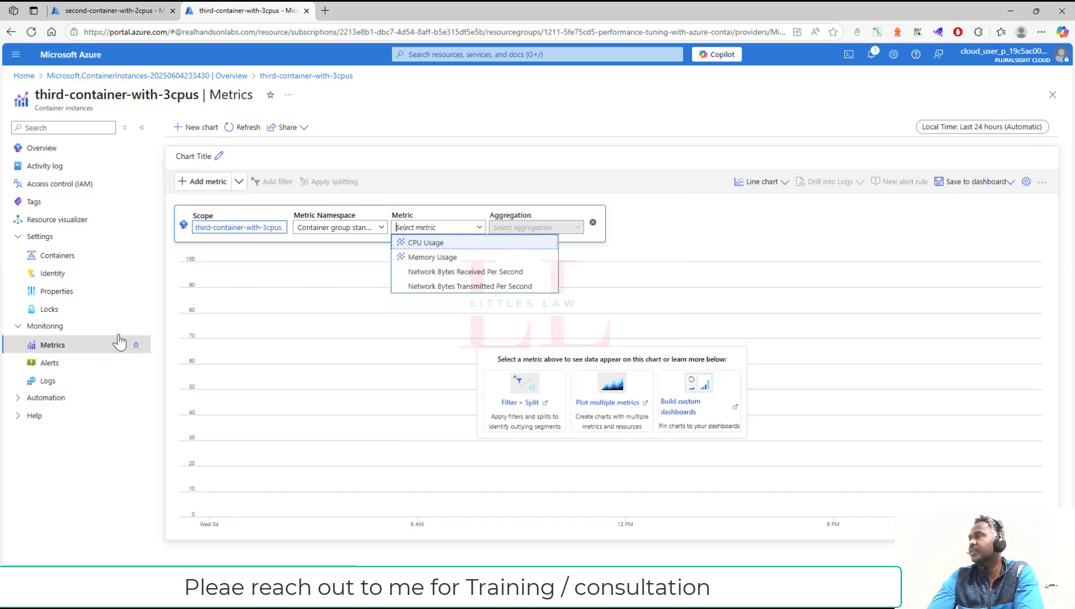
{"action": "left_click", "coordinate": [439, 242]}
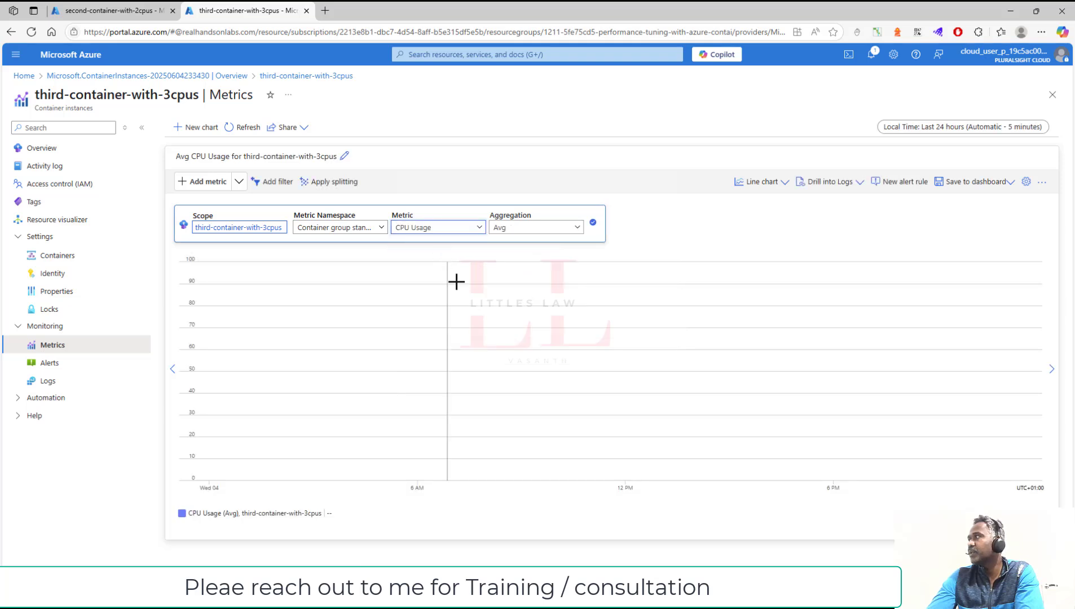
{"action": "left_click", "coordinate": [933, 128]}
{"action": "left_click", "coordinate": [972, 259]}
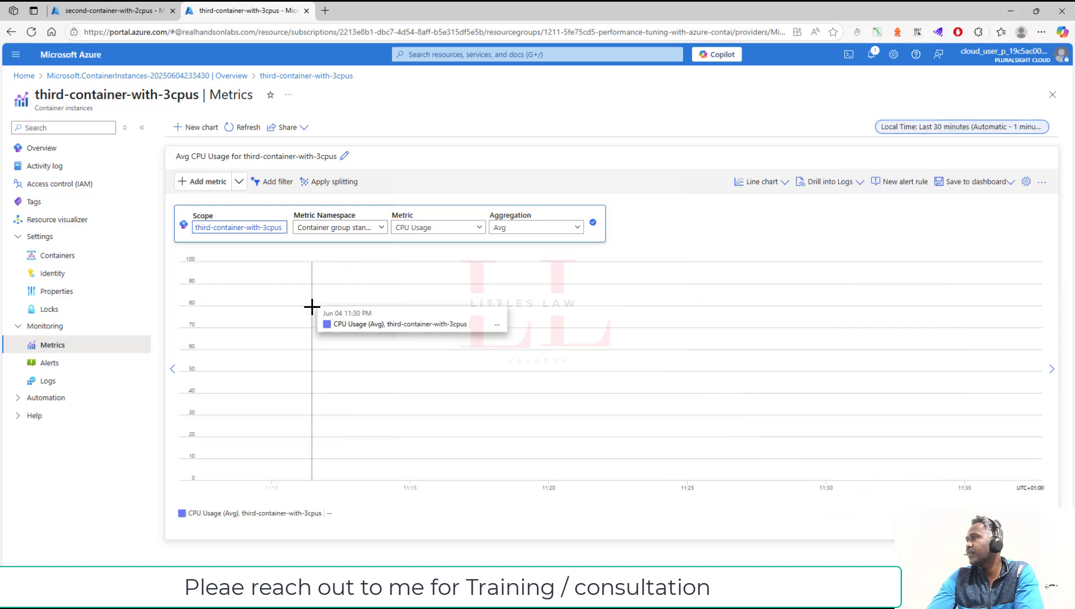
- Reopen the console of third-container-with-3cpus and connect with /bin/bash
{"action": "left_click", "coordinate": [65, 258]}
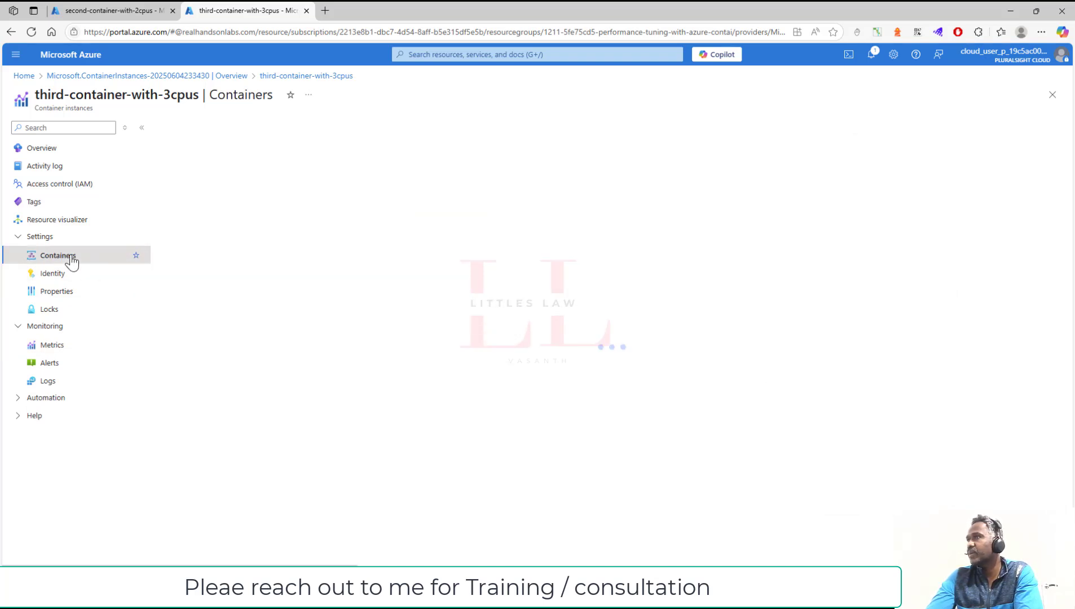
{"action": "left_click", "coordinate": [299, 268]}
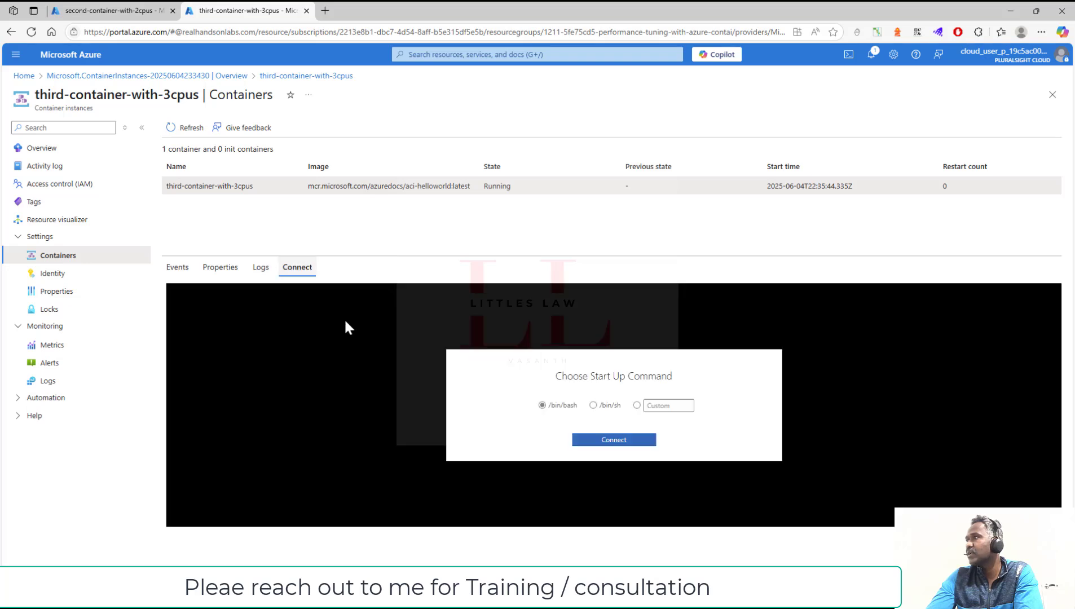
{"action": "left_click", "coordinate": [610, 441]}
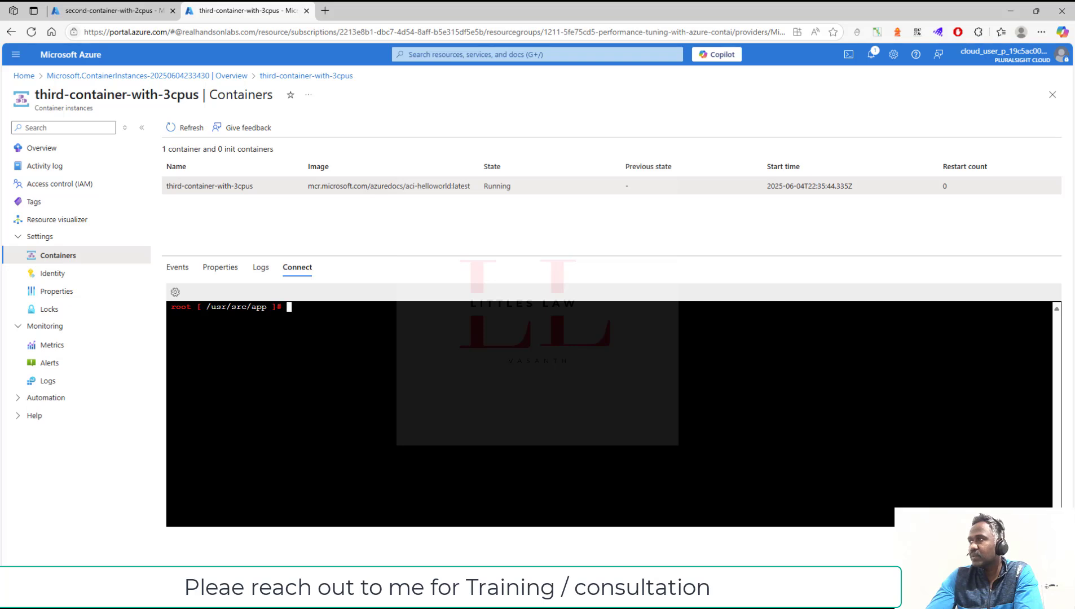
- Paste "for i in $(seq 1); do while :; do :; done & done;" into the third container's shell and run it 22 times
{"action": "right_click", "coordinate": [285, 318]}
{"action": "left_click", "coordinate": [333, 427]}
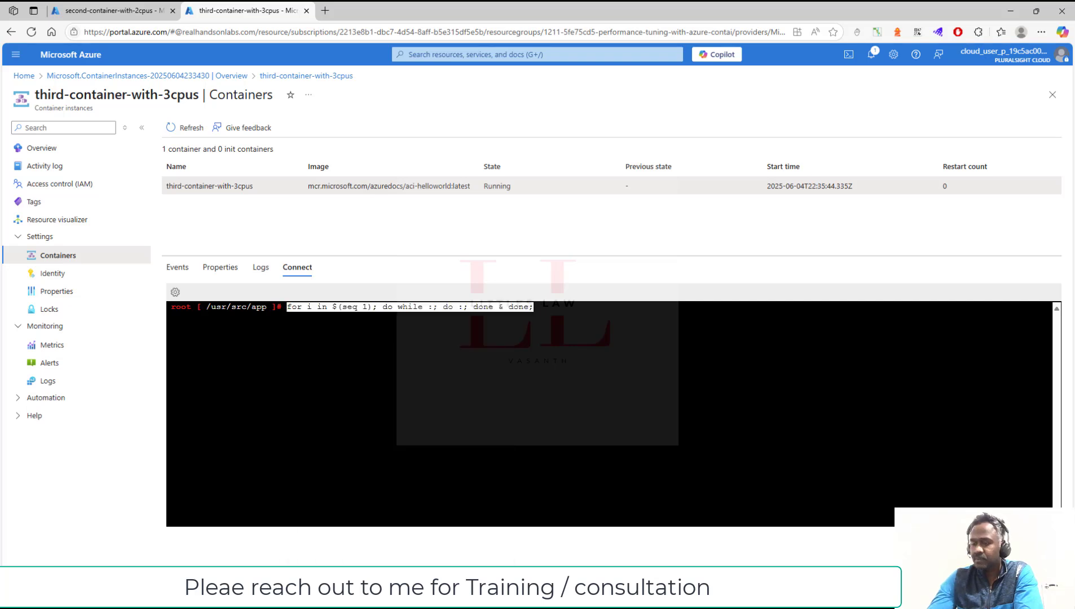
{"action": "key", "text": "Return"}
{"action": "key", "text": "Up"}
{"action": "key", "text": "Return"}
{"action": "key", "text": "Up"}
{"action": "key", "text": "Return"}
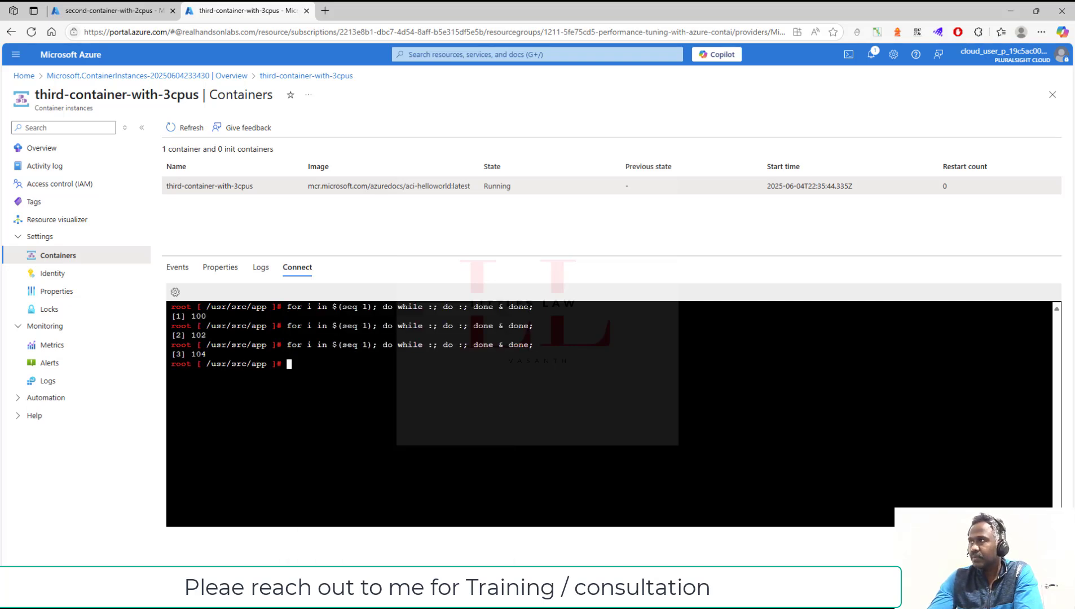
{"action": "key", "text": "Up"}
{"action": "key", "text": "Return"}
{"action": "key", "text": "Up"}
{"action": "key", "text": "Return"}
{"action": "key", "text": "Up"}
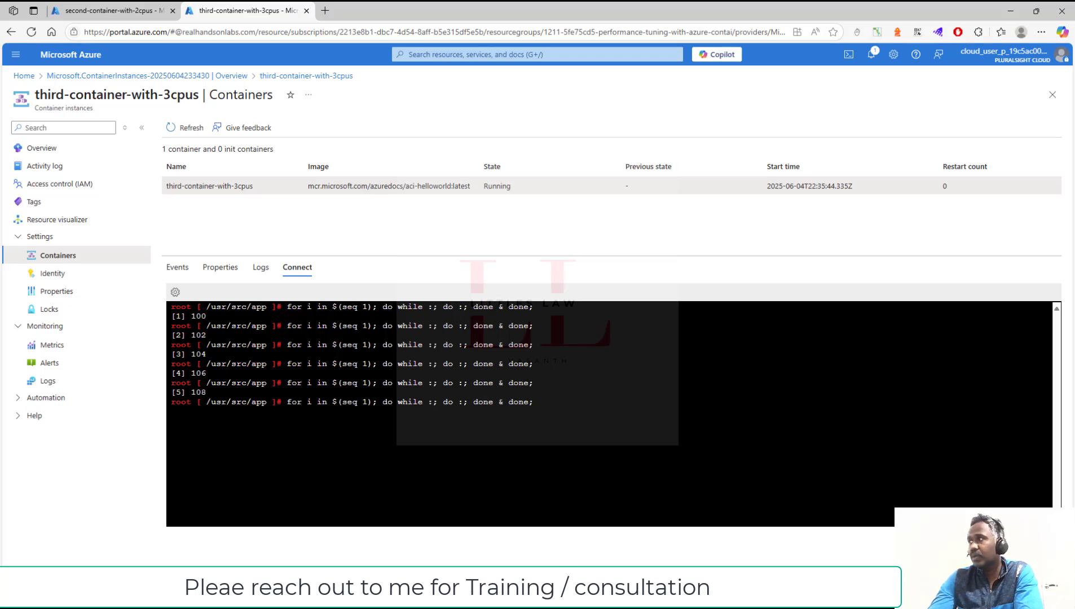
{"action": "key", "text": "Return"}
{"action": "key", "text": "Up"}
{"action": "key", "text": "Return"}
{"action": "key", "text": "Up"}
{"action": "key", "text": "Return"}
{"action": "key", "text": "Up"}
{"action": "key", "text": "Return"}
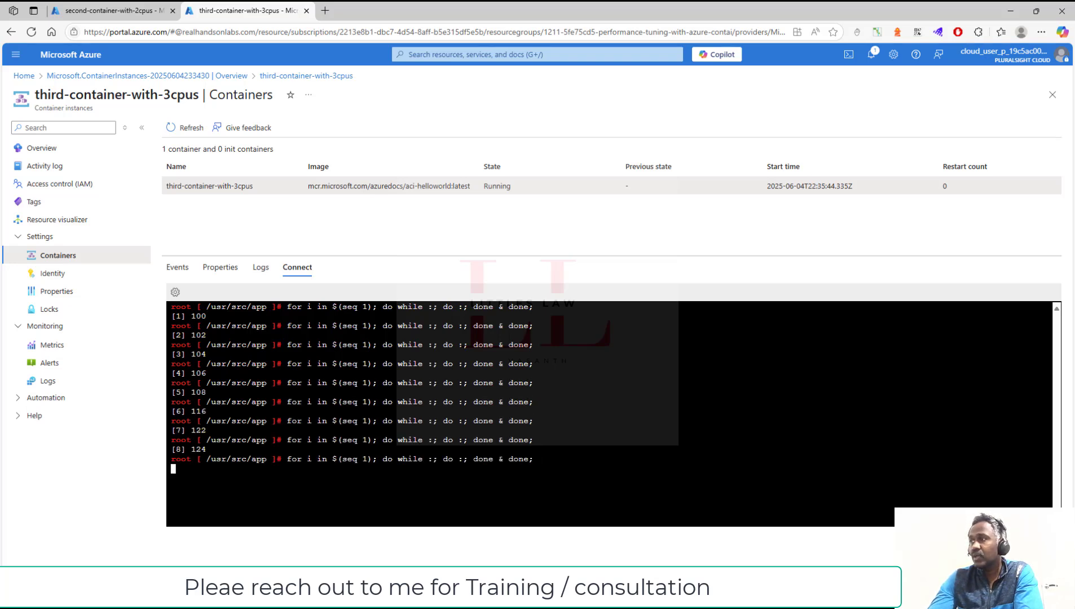
{"action": "key", "text": "Up"}
{"action": "key", "text": "Return"}
{"action": "key", "text": "Up"}
{"action": "key", "text": "Return"}
{"action": "key", "text": "Up"}
{"action": "key", "text": "Return"}
{"action": "key", "text": "Up"}
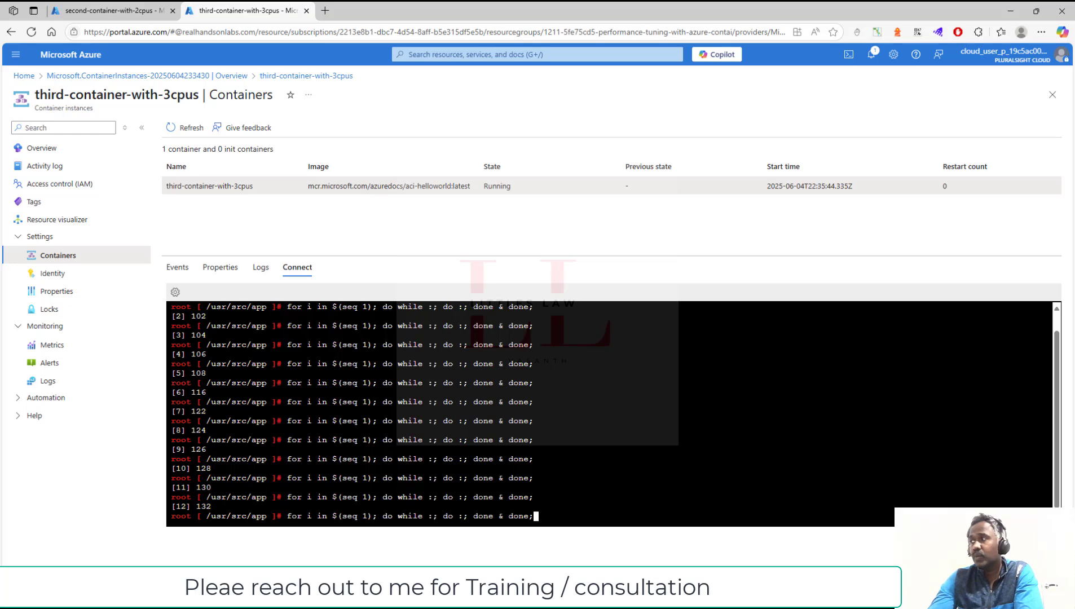
{"action": "key", "text": "Return"}
{"action": "key", "text": "Up"}
{"action": "key", "text": "Return"}
{"action": "key", "text": "Up"}
{"action": "key", "text": "Return"}
{"action": "key", "text": "Up"}
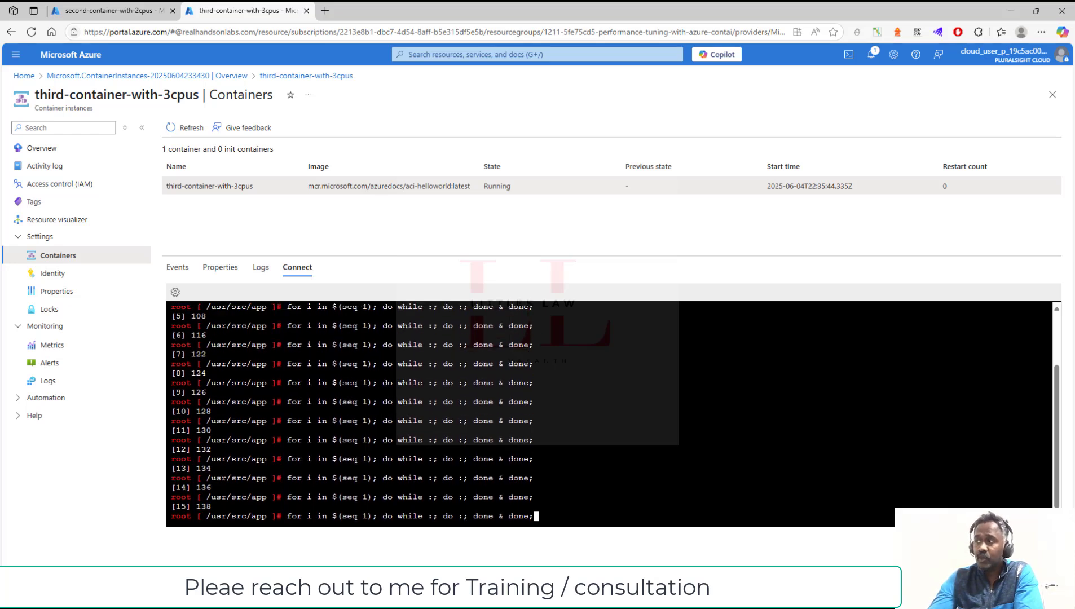
{"action": "key", "text": "Return"}
{"action": "key", "text": "Up"}
{"action": "key", "text": "Return"}
{"action": "key", "text": "Up"}
{"action": "key", "text": "Return"}
{"action": "key", "text": "Up"}
{"action": "key", "text": "Return"}
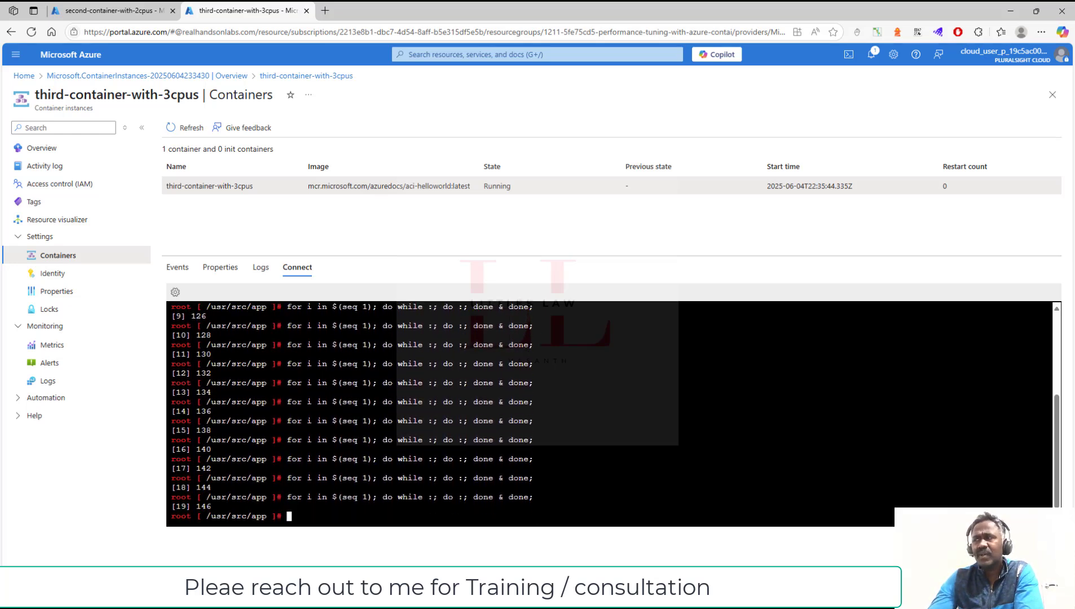
{"action": "key", "text": "Up"}
{"action": "key", "text": "Return"}
{"action": "key", "text": "Up"}
{"action": "key", "text": "Return"}
{"action": "key", "text": "Up"}
{"action": "key", "text": "Return"}
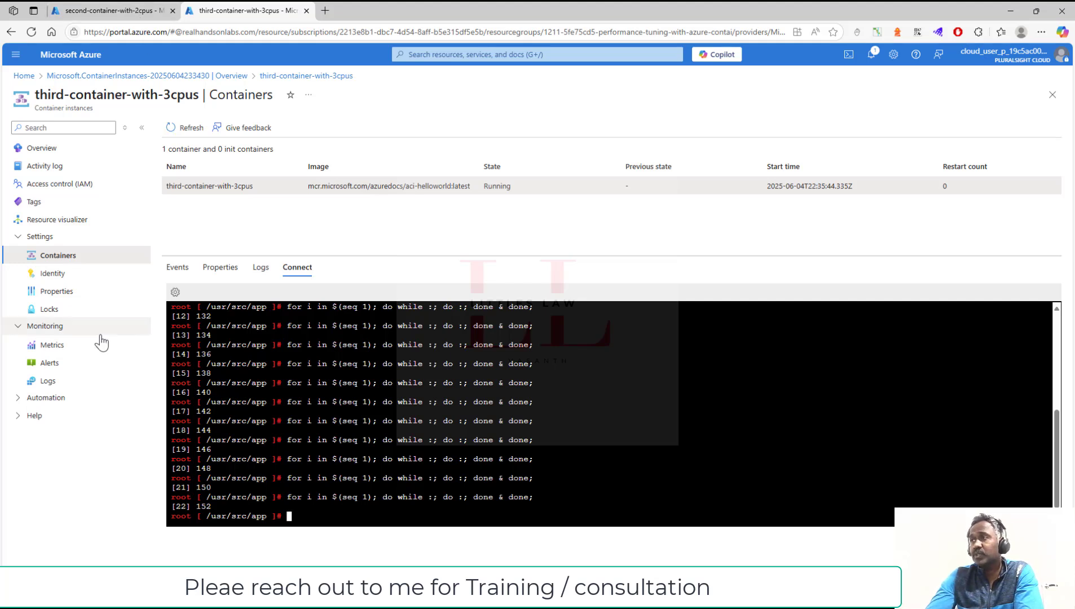
- Check the CPU Usage metric of third-container-with-3cpus again, with the time range set to the last 30 minutes
{"action": "left_click", "coordinate": [68, 350]}
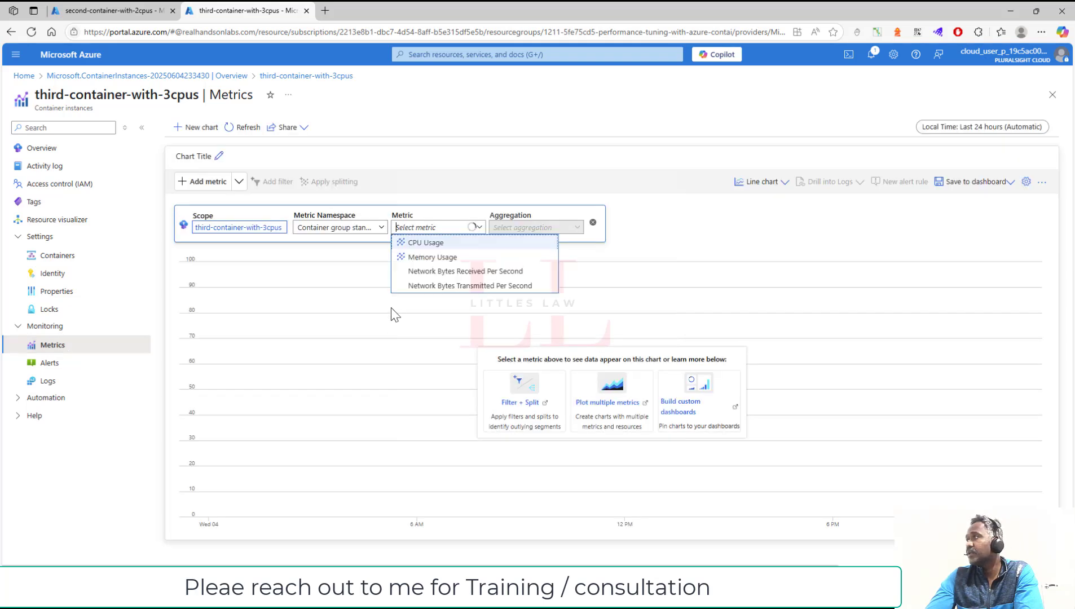
{"action": "left_click", "coordinate": [427, 243]}
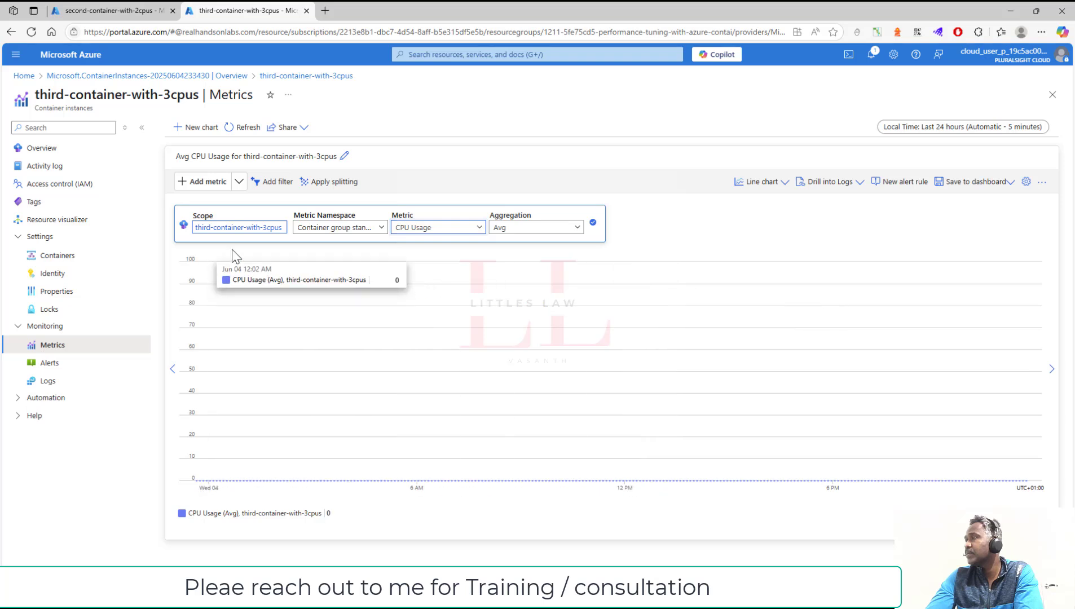
{"action": "left_click", "coordinate": [966, 135]}
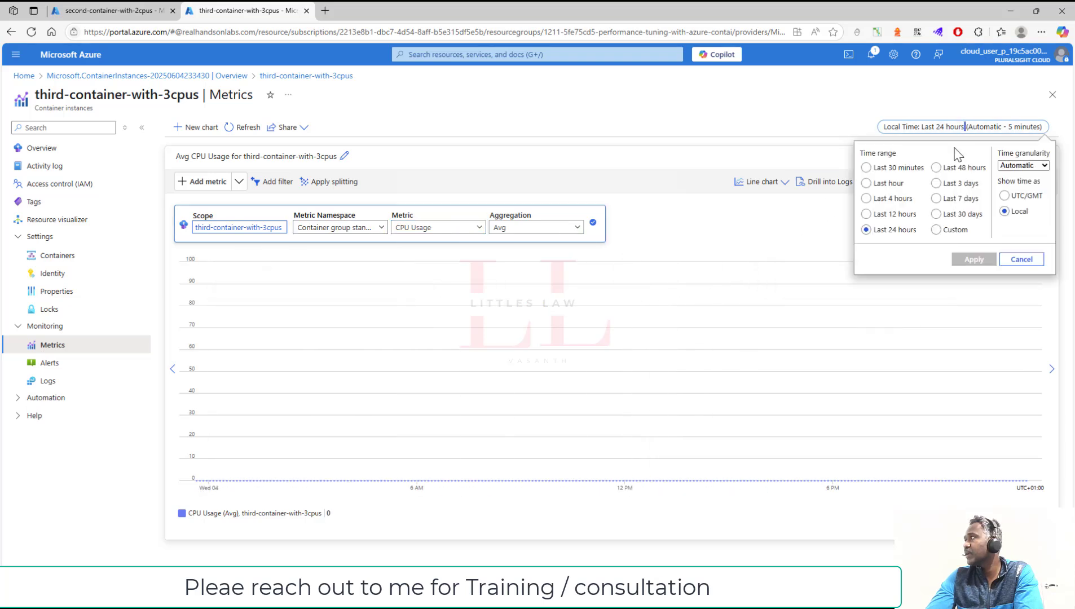
{"action": "left_click", "coordinate": [905, 167]}
{"action": "left_click", "coordinate": [969, 261]}
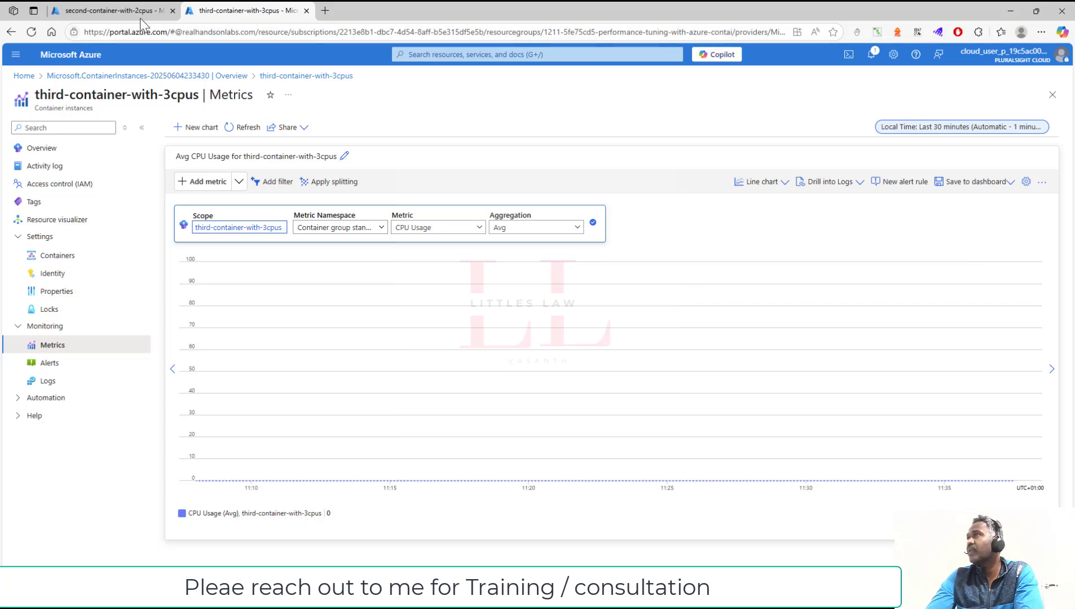
- Switch to second-container-with-2cpus and plot its average CPU Usage over the last 30 minutes
{"action": "left_click", "coordinate": [121, 11]}
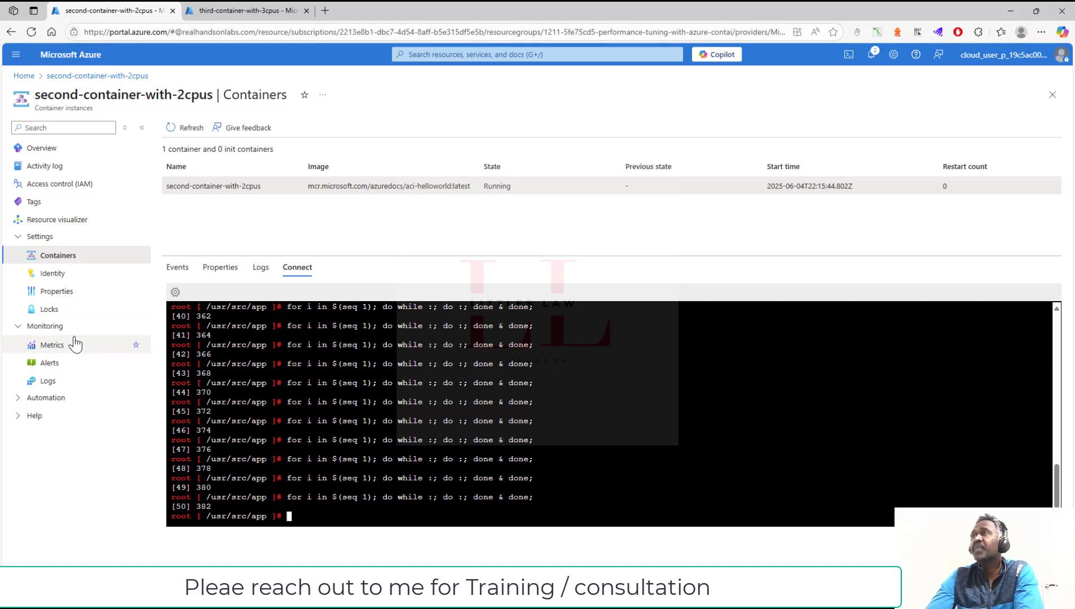
{"action": "left_click", "coordinate": [54, 350]}
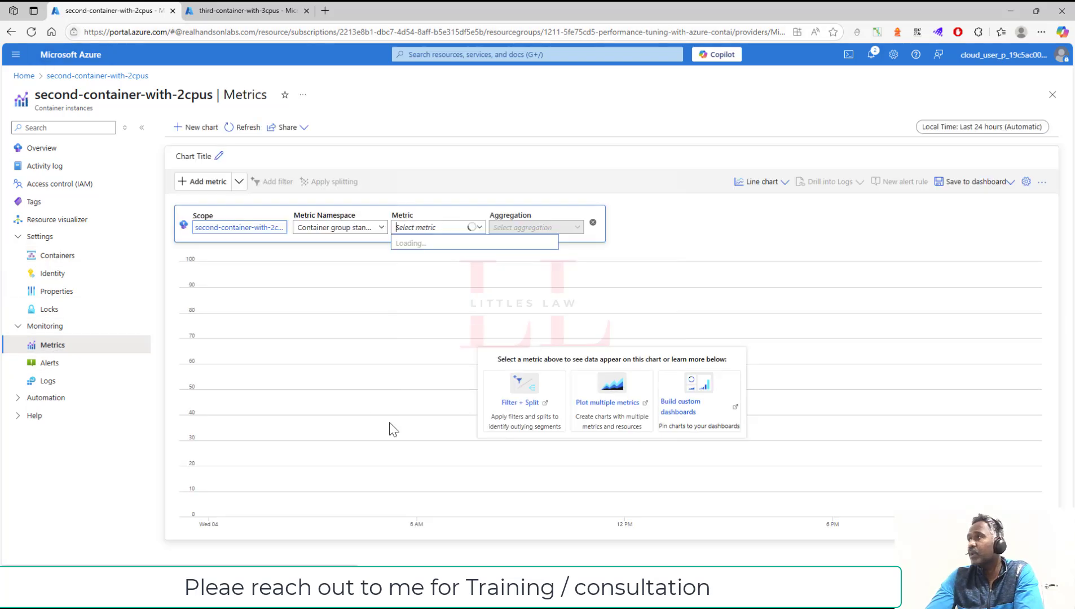
{"action": "left_click", "coordinate": [972, 130]}
{"action": "left_click", "coordinate": [894, 169]}
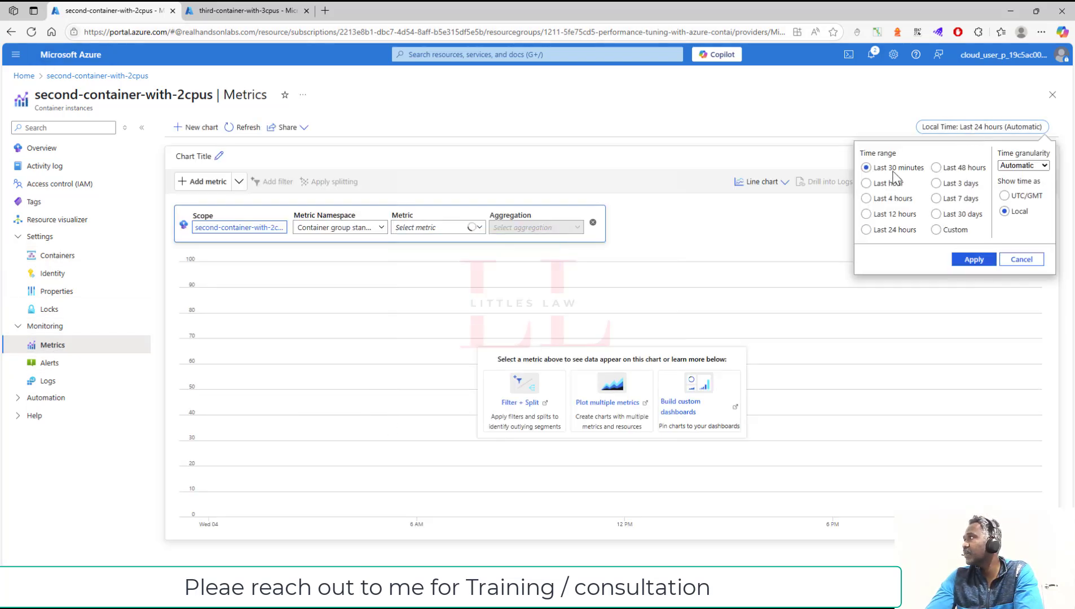
{"action": "left_click", "coordinate": [959, 260]}
{"action": "left_click", "coordinate": [425, 229]}
{"action": "left_click", "coordinate": [426, 244]}
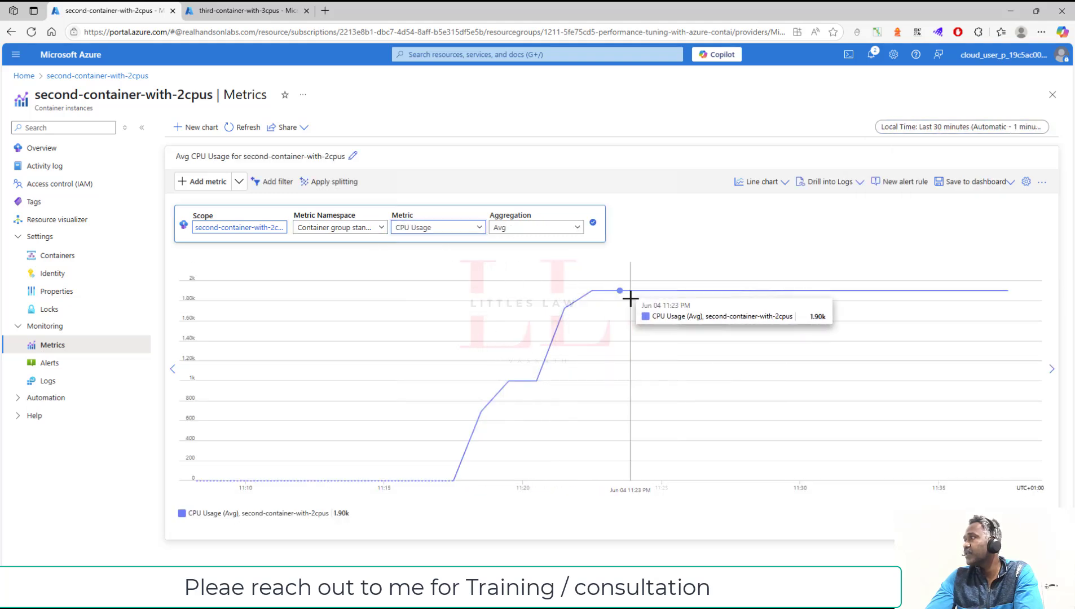
- Open the console of second-container-with-2cpus and connect with /bin/bash
{"action": "left_click", "coordinate": [61, 256]}
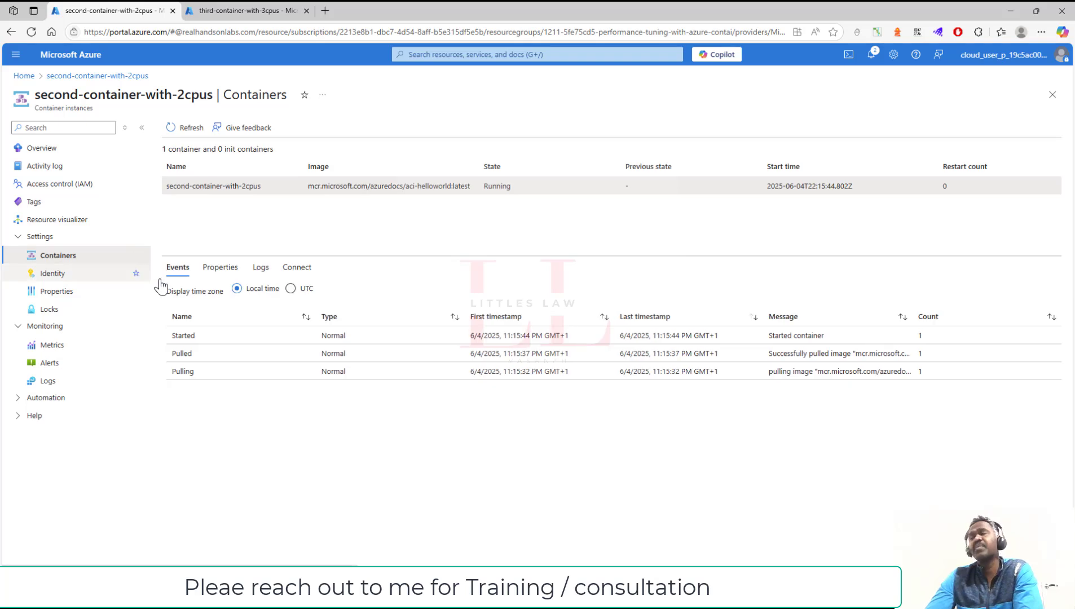
{"action": "left_click", "coordinate": [295, 269]}
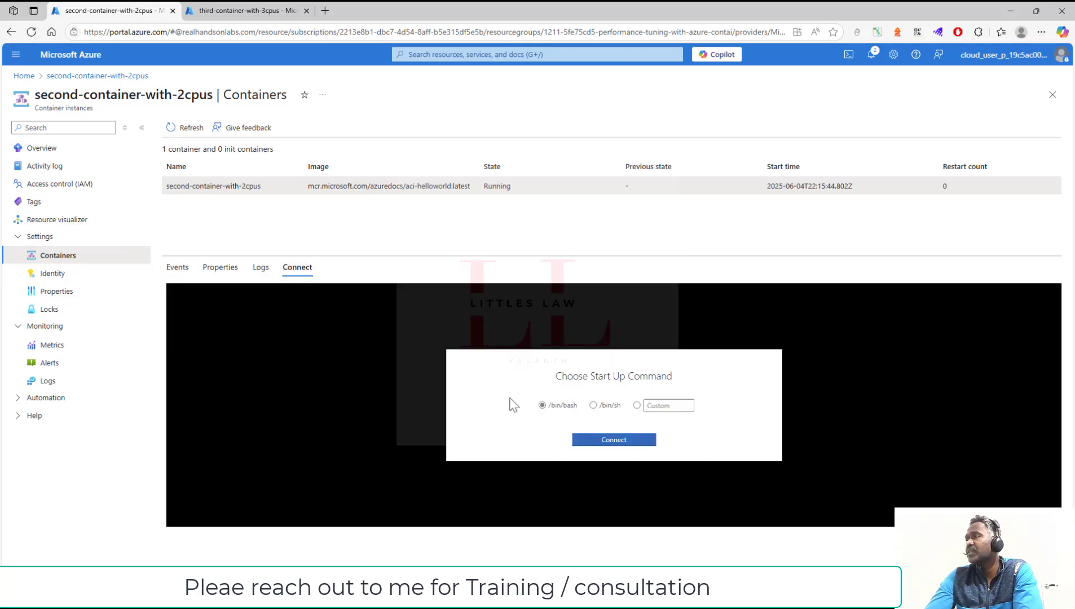
{"action": "left_click", "coordinate": [611, 443]}
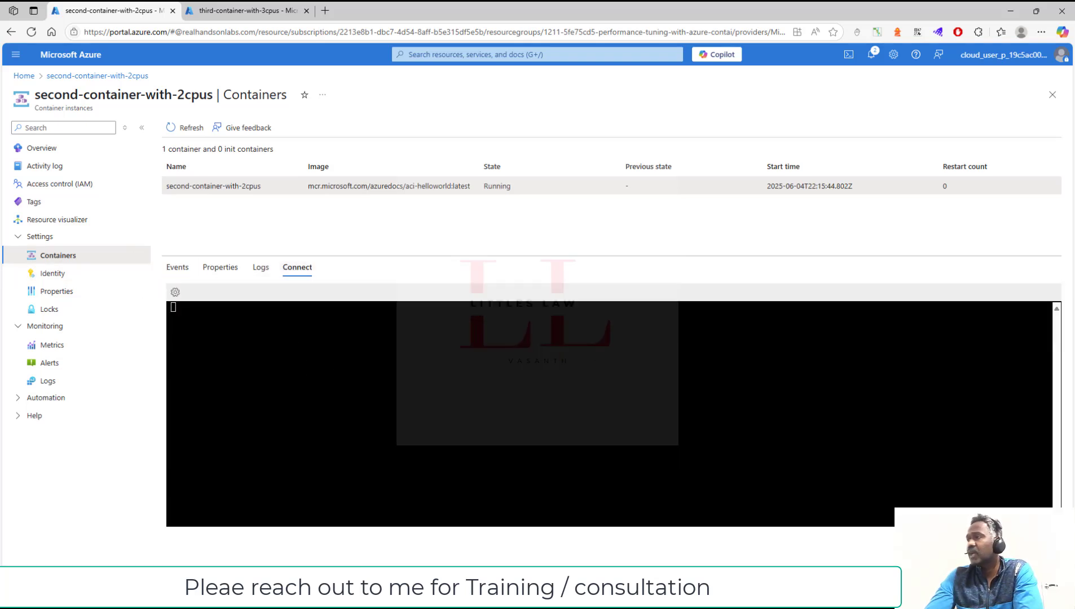
- Paste "for i in $(seq 1); do while :; do :; done & done;" into the shell of second-container-with-2cpus and run it six times
{"action": "right_click", "coordinate": [289, 307]}
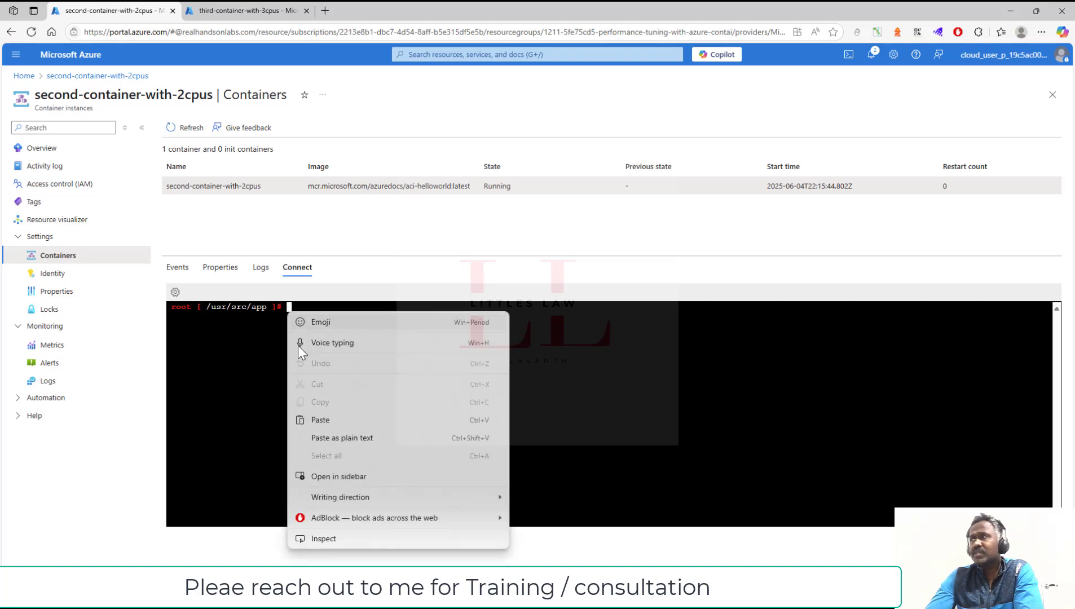
{"action": "left_click", "coordinate": [320, 423]}
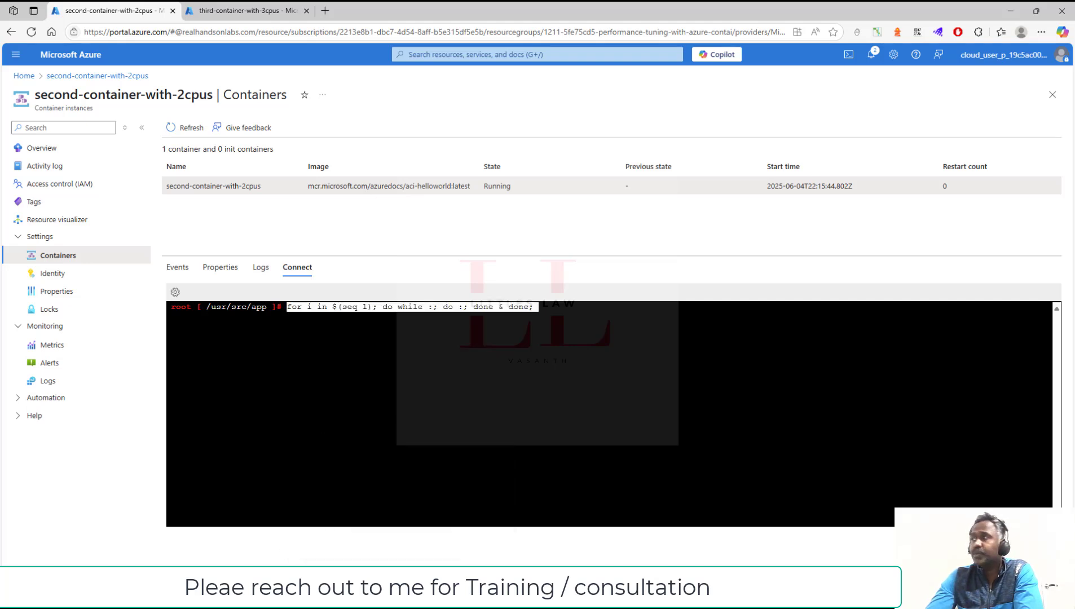
{"action": "key", "text": "Return"}
{"action": "key", "text": "Up"}
{"action": "key", "text": "Return"}
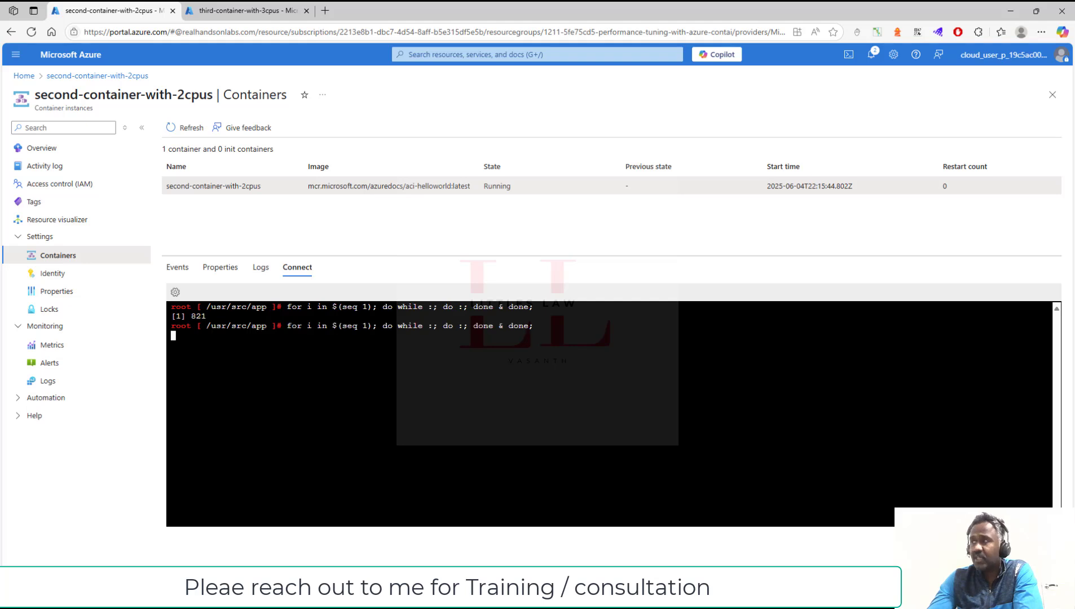
{"action": "key", "text": "Up"}
{"action": "key", "text": "Return"}
{"action": "key", "text": "Up"}
{"action": "key", "text": "Return"}
{"action": "key", "text": "Return"}
{"action": "key", "text": "Up"}
{"action": "key", "text": "Return"}
{"action": "key", "text": "Up"}
{"action": "key", "text": "Return"}
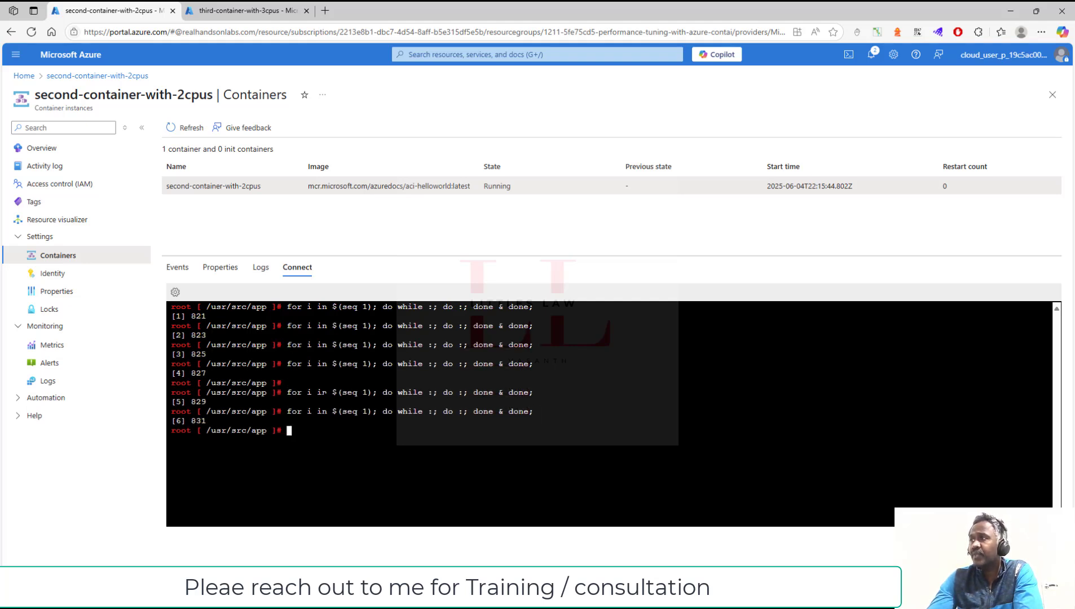
- Plot the average CPU Usage metric of second-container-with-2cpus with the time range set to the last 30 minutes
{"action": "left_click", "coordinate": [52, 345]}
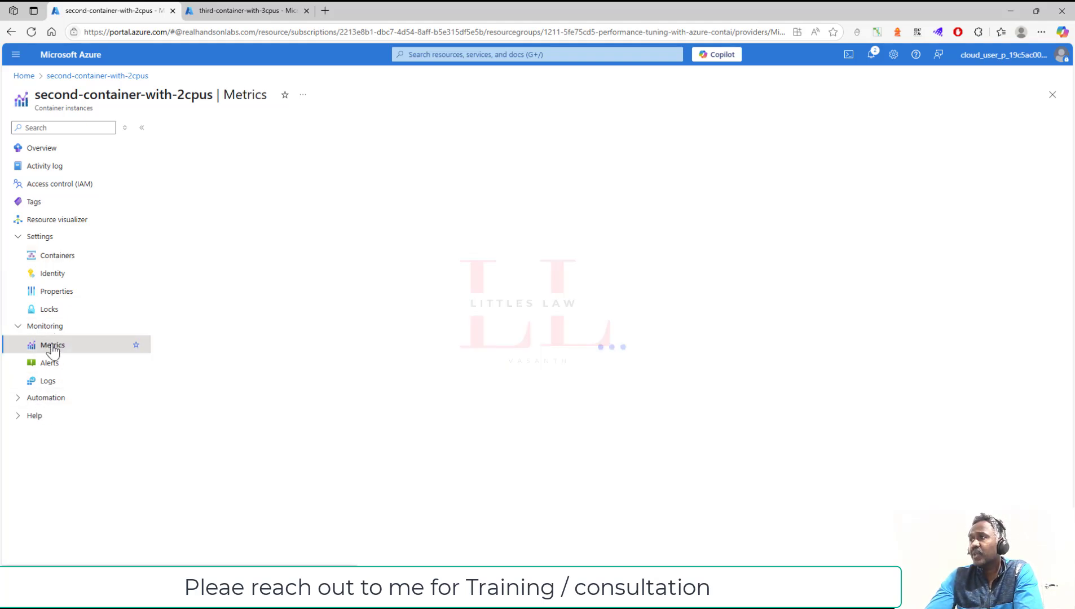
{"action": "left_click", "coordinate": [460, 243]}
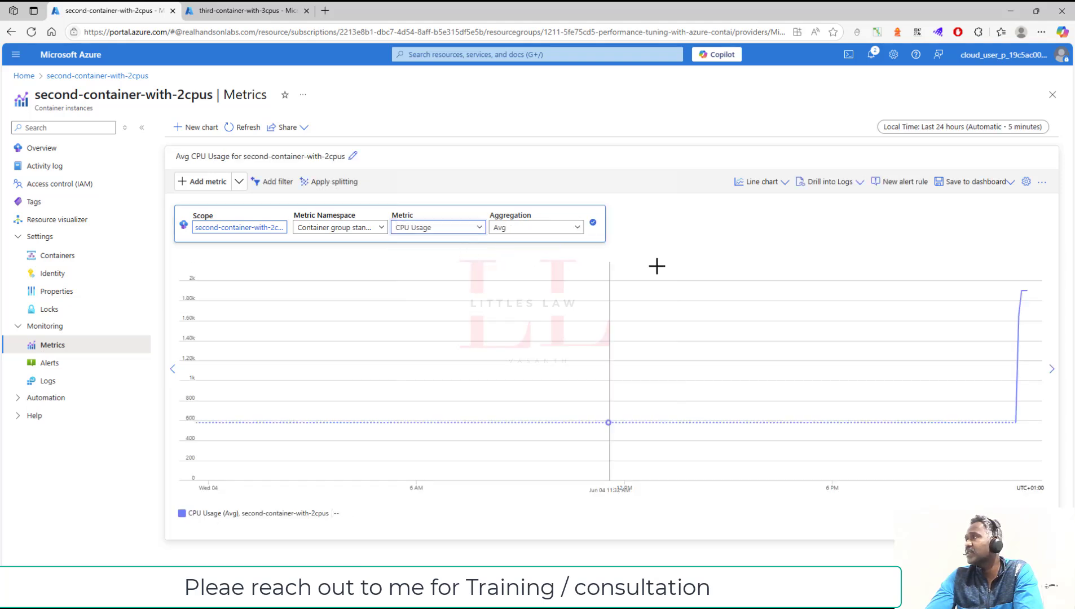
{"action": "left_click", "coordinate": [976, 128]}
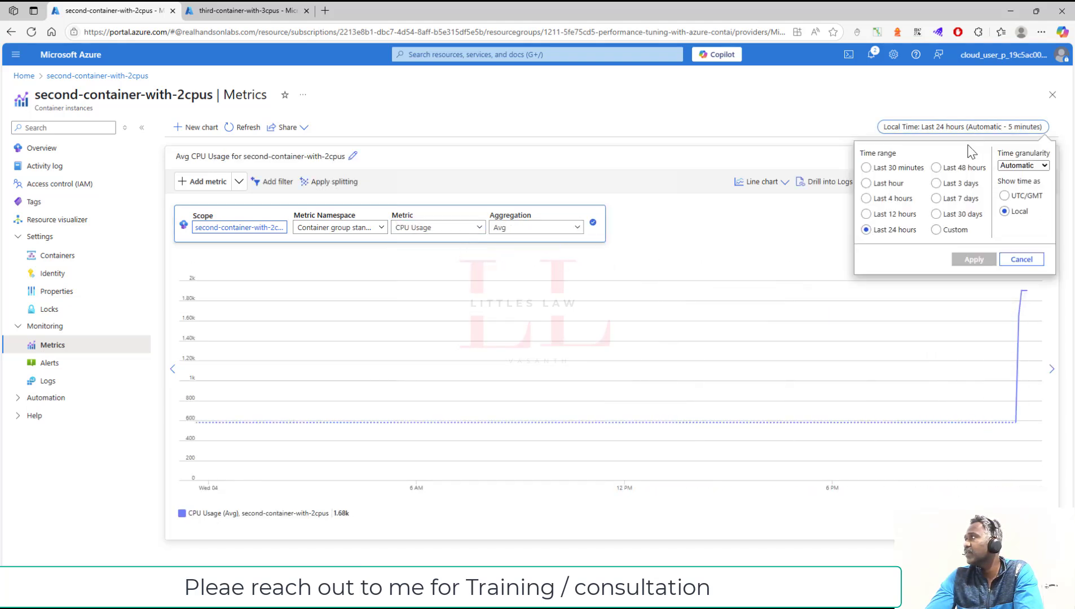
{"action": "left_click", "coordinate": [909, 169]}
{"action": "left_click", "coordinate": [974, 259]}
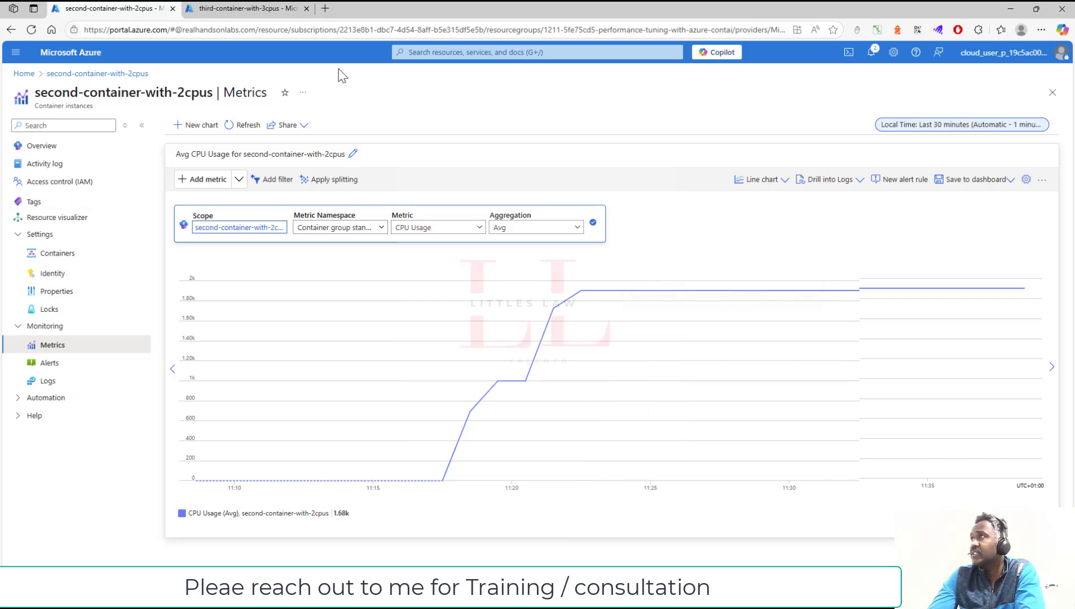
- Compare the CPU Usage charts of the 3-CPU and 2-CPU containers, and view the metrics available for the 2-CPU container
{"action": "left_click", "coordinate": [243, 9]}
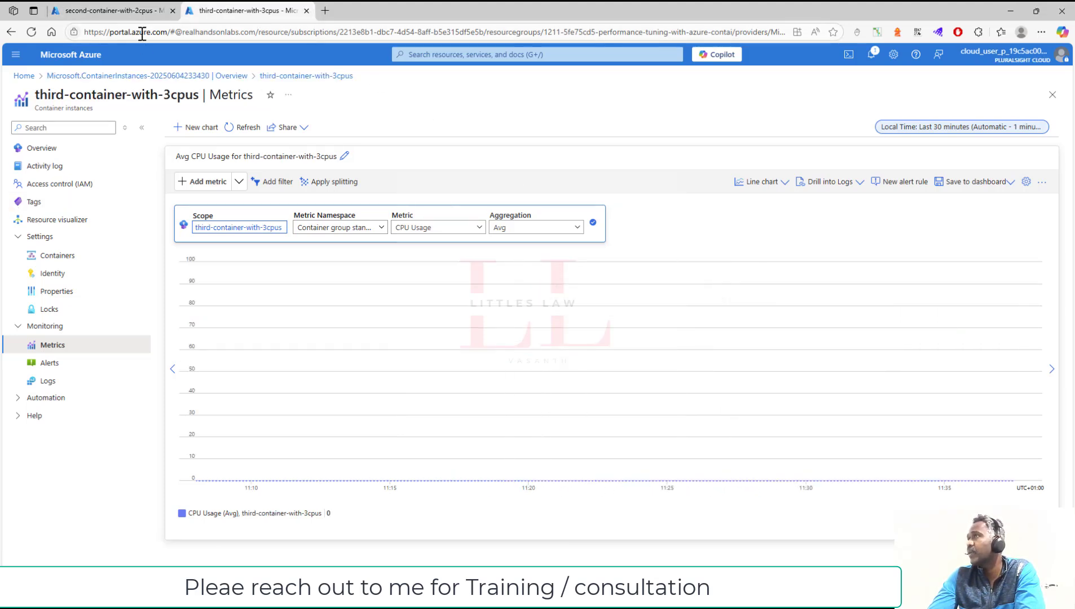
{"action": "left_click", "coordinate": [142, 11]}
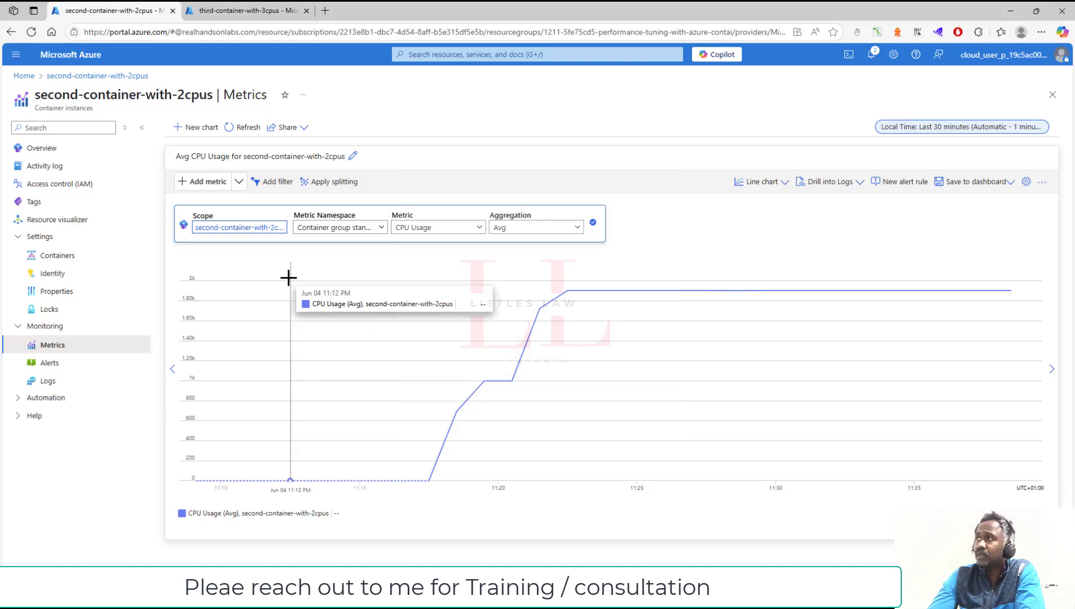
{"action": "left_click", "coordinate": [228, 9]}
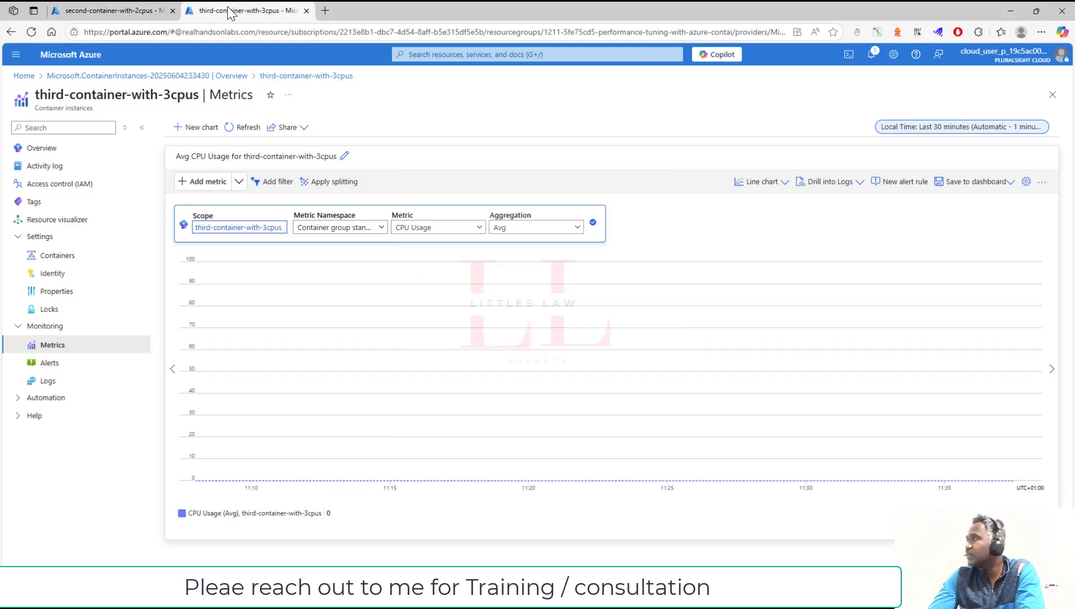
{"action": "left_click", "coordinate": [148, 12]}
{"action": "left_click", "coordinate": [182, 13]}
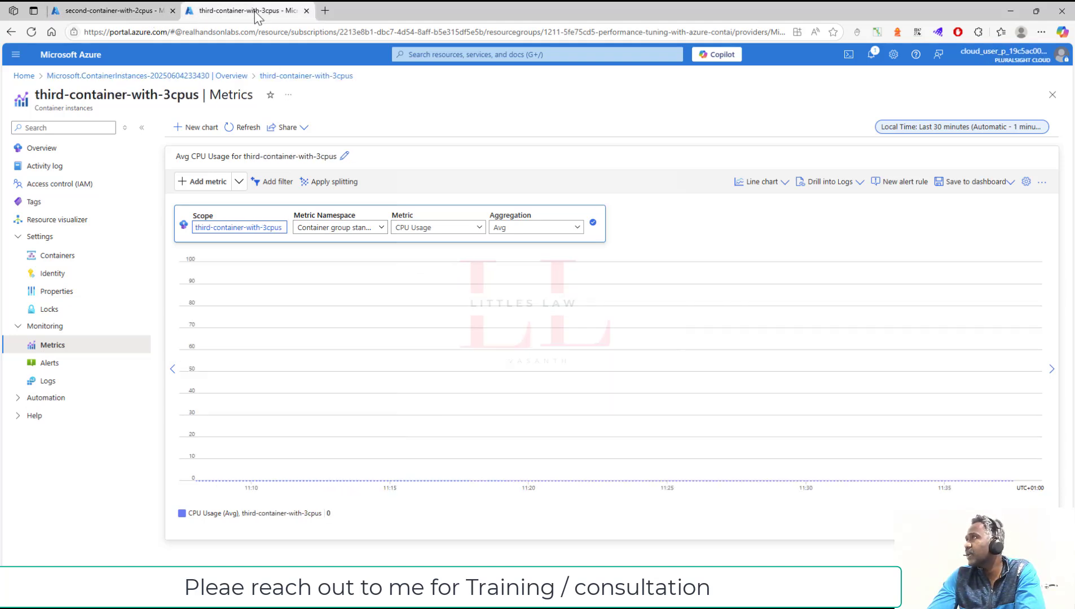
{"action": "left_click", "coordinate": [107, 12]}
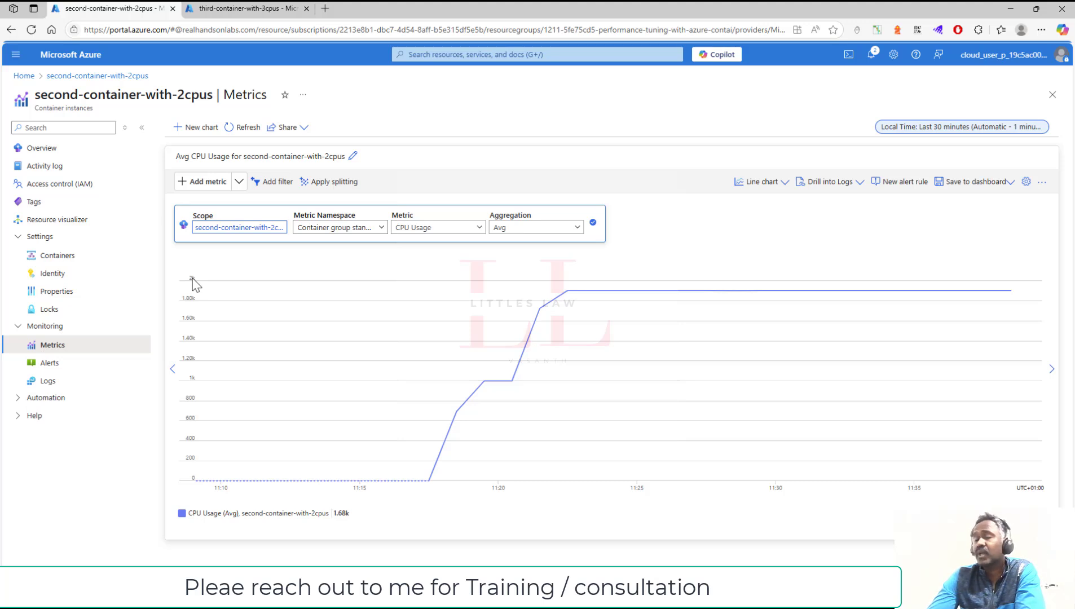
{"action": "mouse_move", "coordinate": [577, 326]}
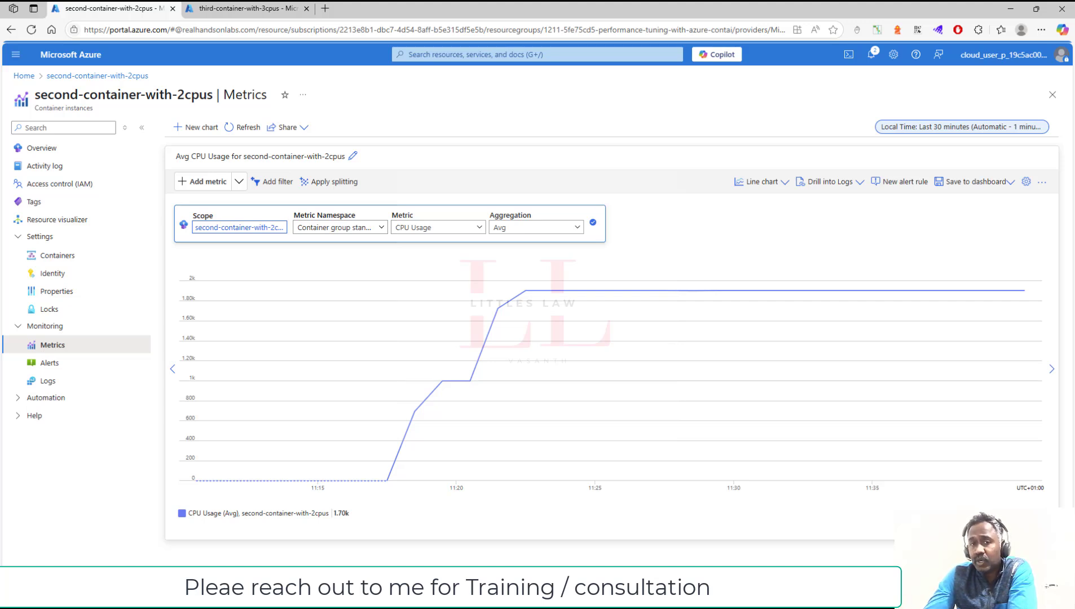
{"action": "left_click", "coordinate": [472, 228]}
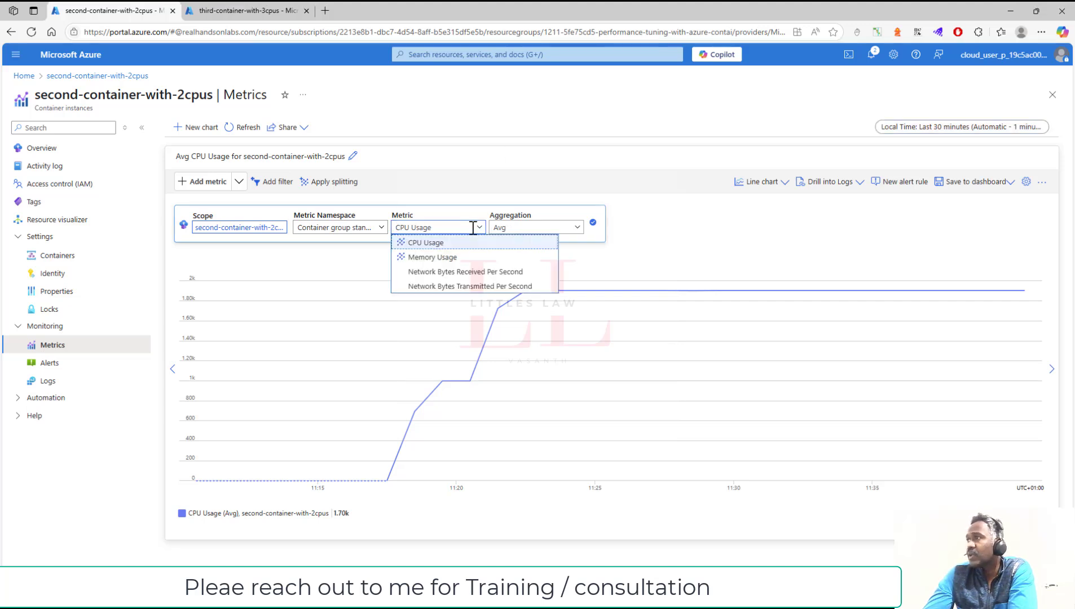
{"action": "left_click", "coordinate": [434, 199]}
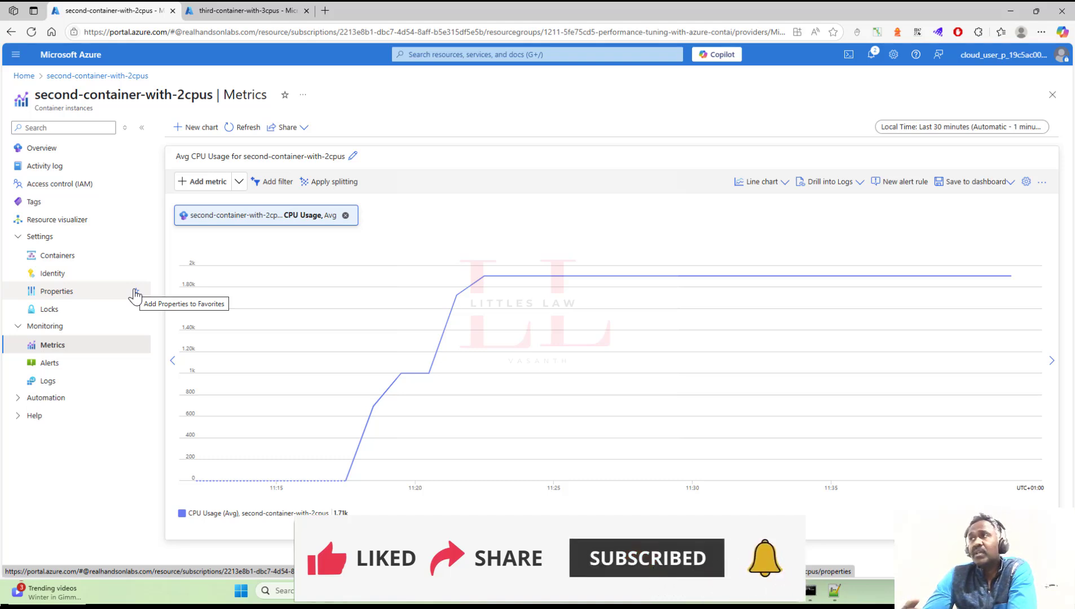
- Review the container properties of second-container-with-2cpus, including its CPU cores and memory, and open its overview
{"action": "left_click", "coordinate": [58, 263]}
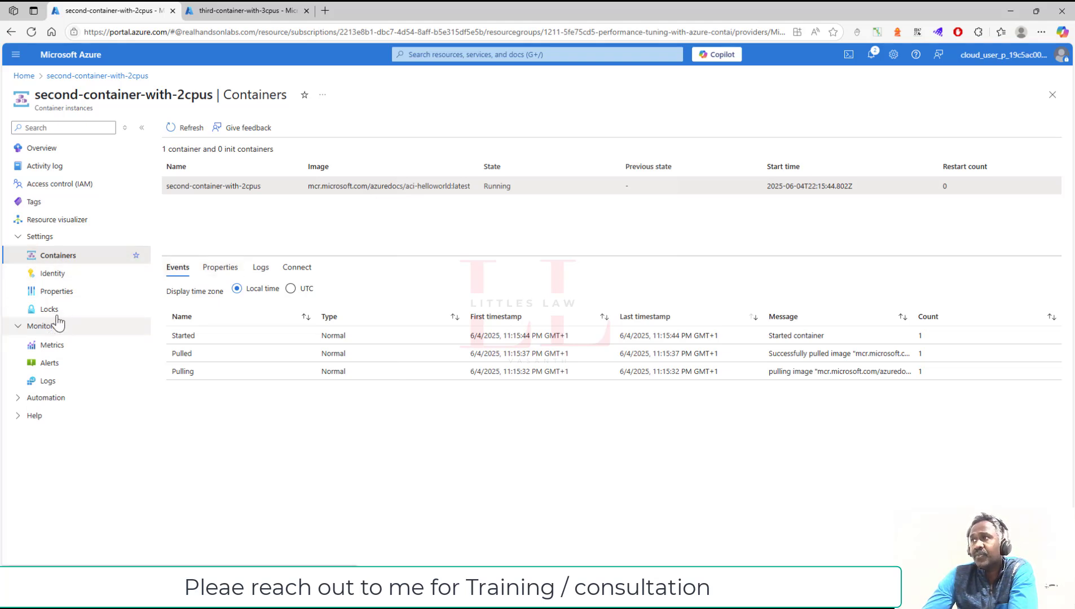
{"action": "left_click", "coordinate": [221, 268]}
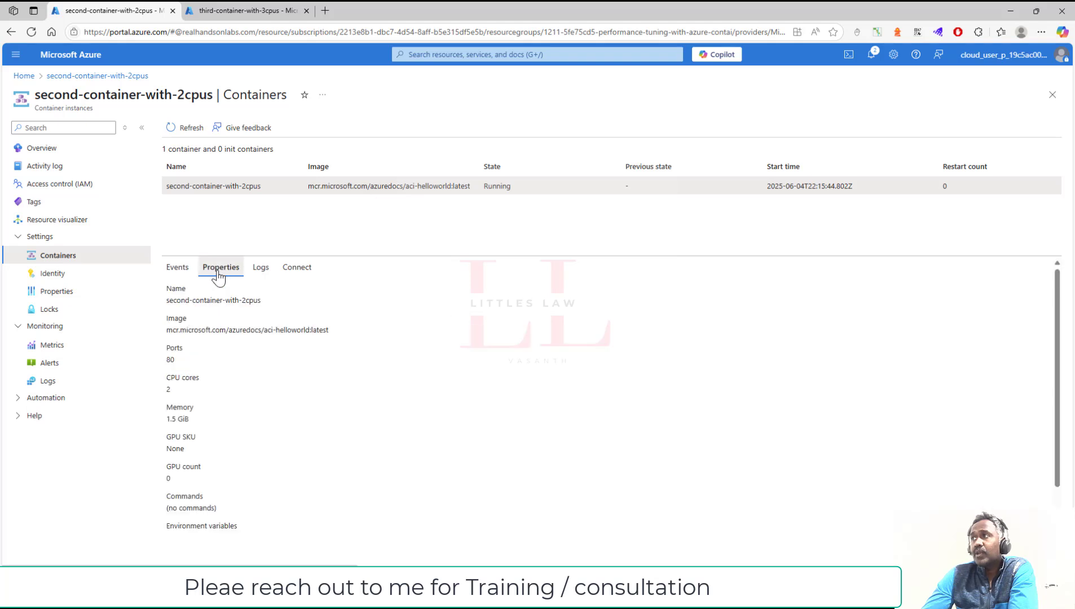
{"action": "scroll", "coordinate": [221, 398], "scroll_direction": "down", "scroll_amount": 2}
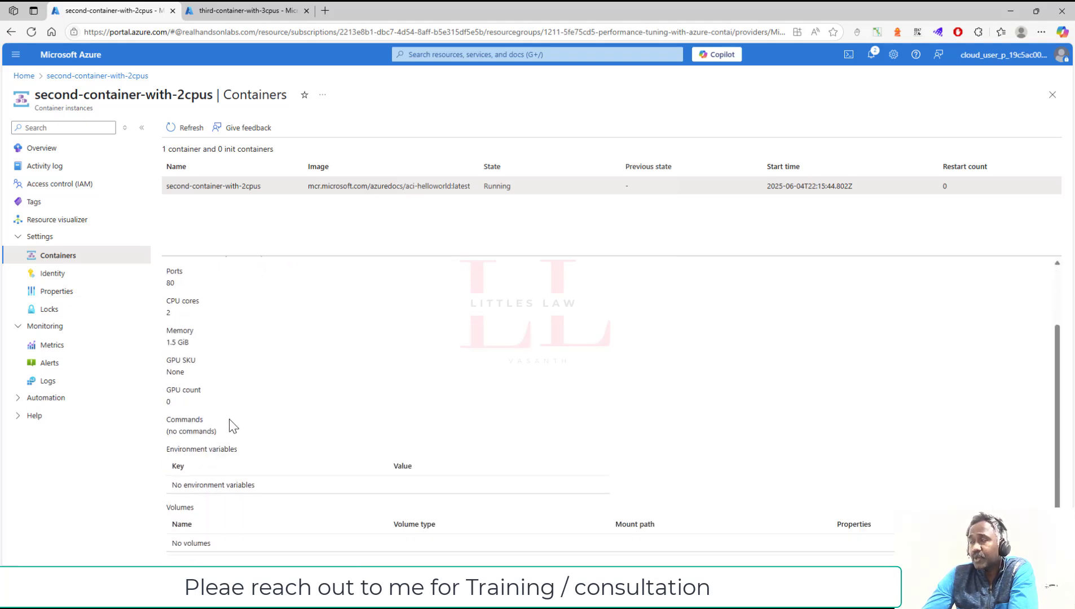
{"action": "scroll", "coordinate": [228, 421], "scroll_direction": "up", "scroll_amount": 2}
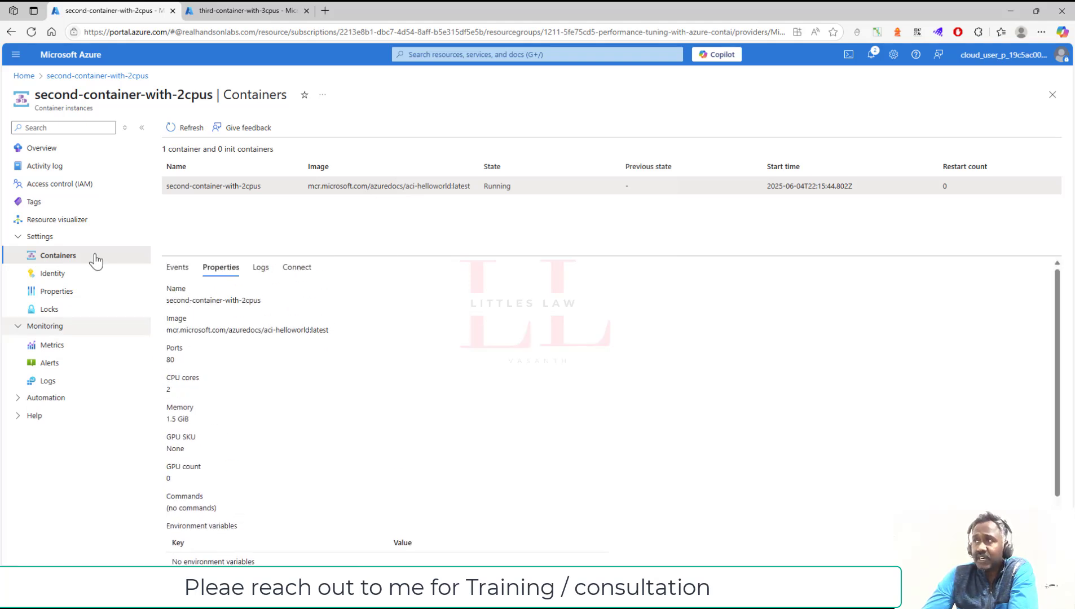
{"action": "left_click", "coordinate": [49, 150]}
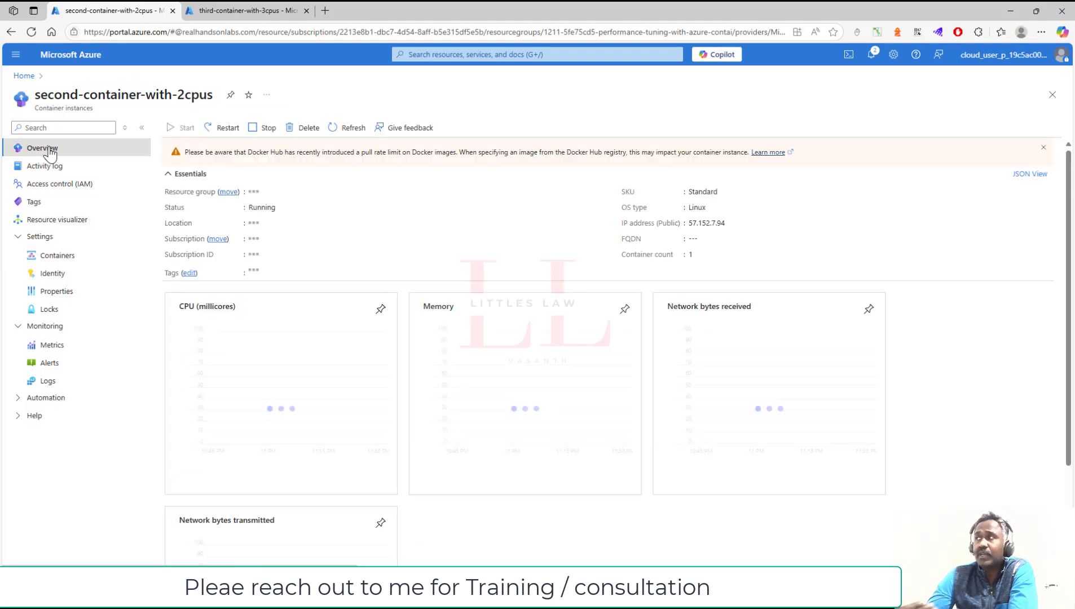